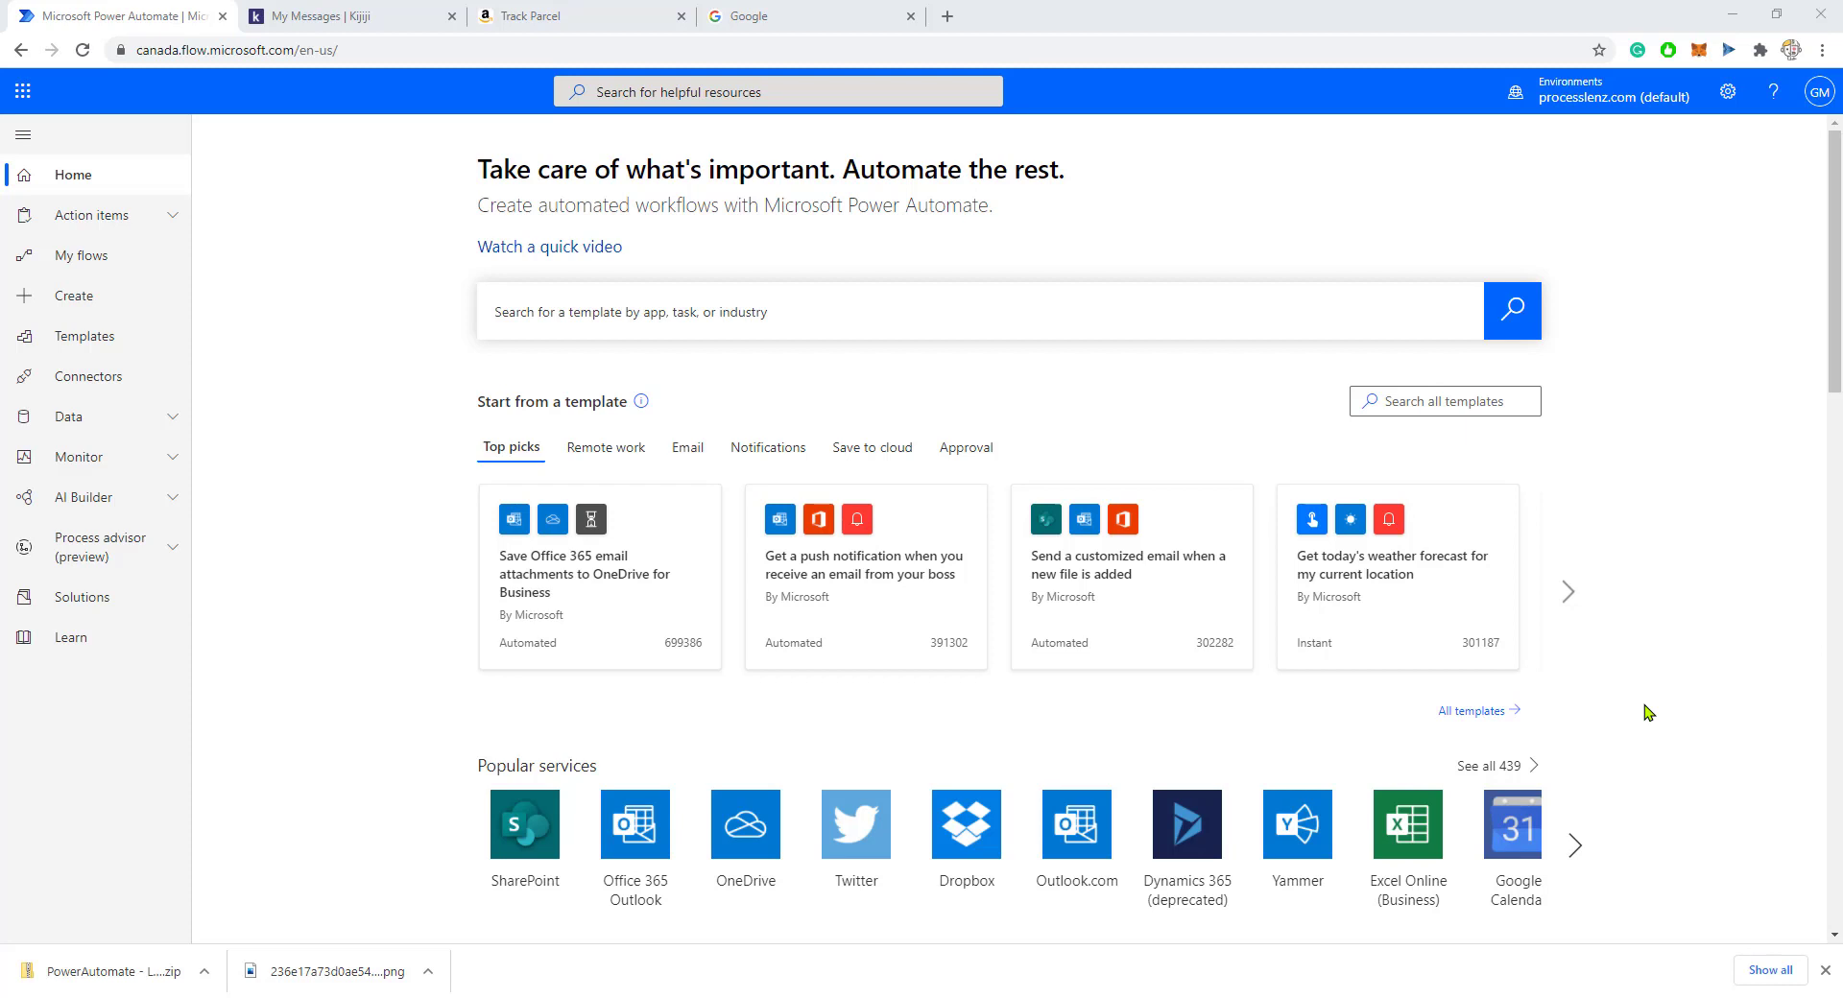
Go to the Create page from the left navigation pane to start a new flow
click(97, 305)
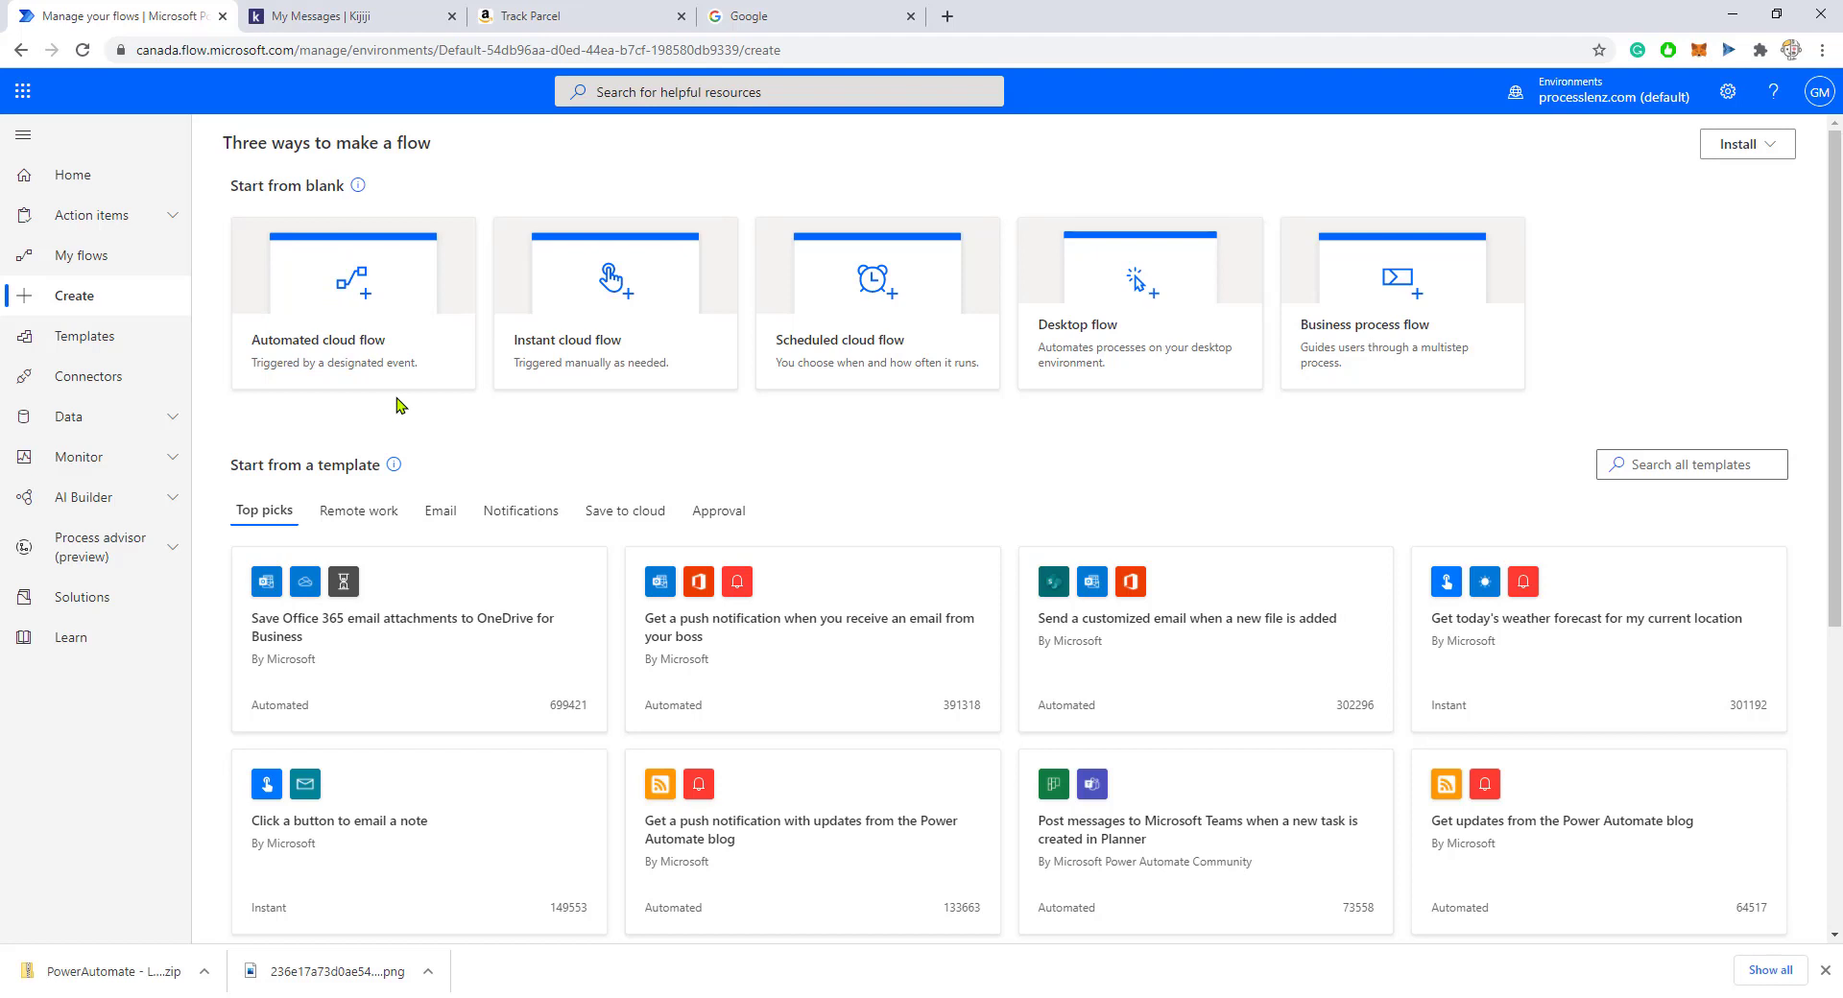
Name a scheduled cloud flow 'Spammer bot for gmail', starting 1/11/21, repeating every 1 minute
click(885, 307)
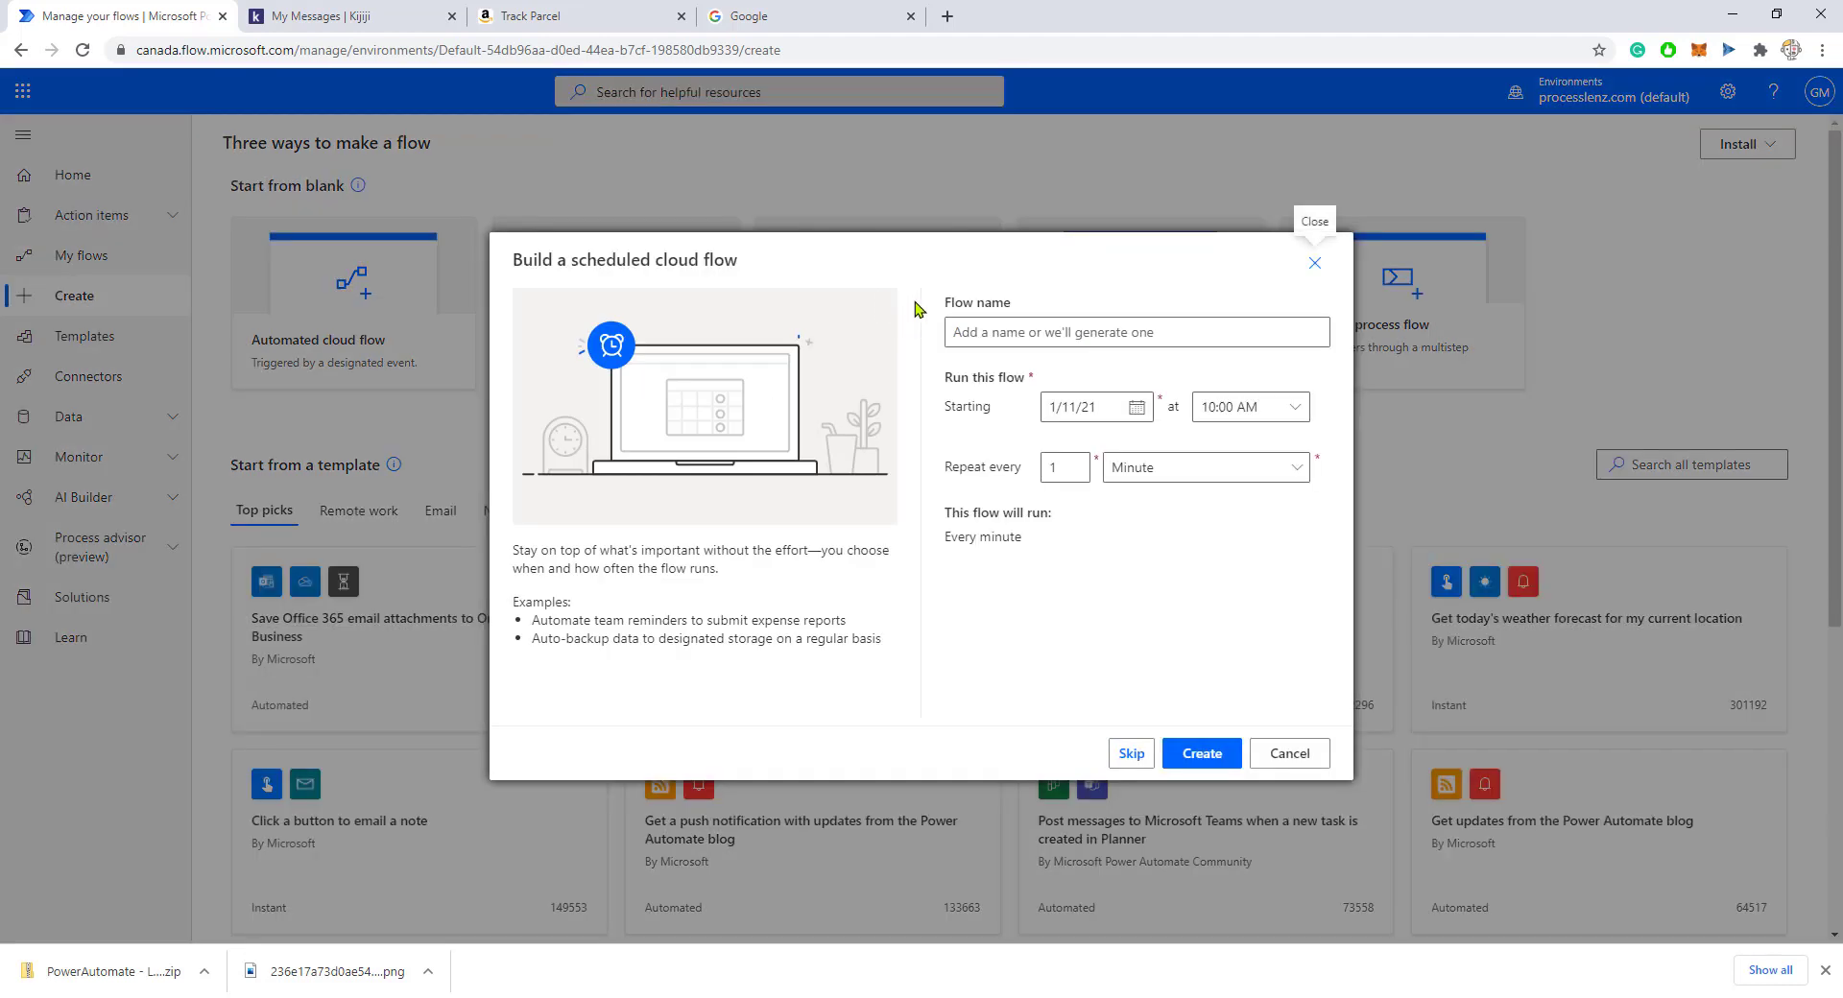
click(992, 329)
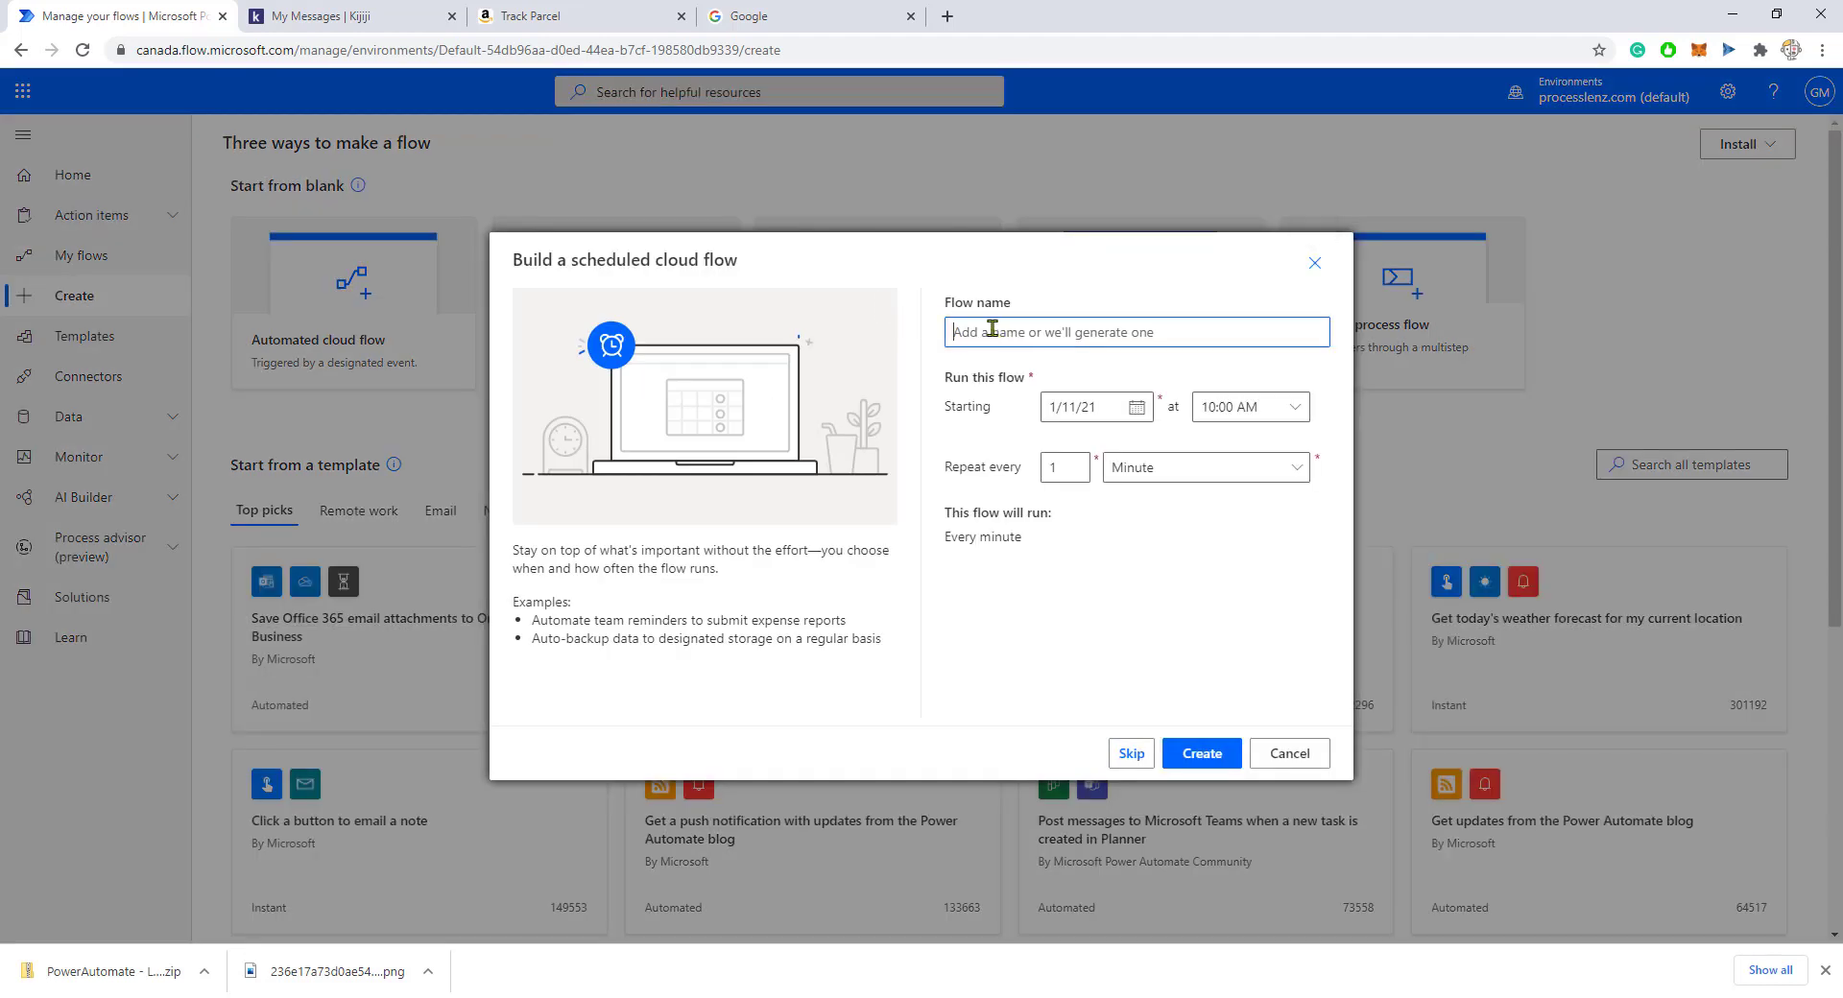
text(S)
text(pammer )
text(bot for )
text(gmail)
click(1133, 411)
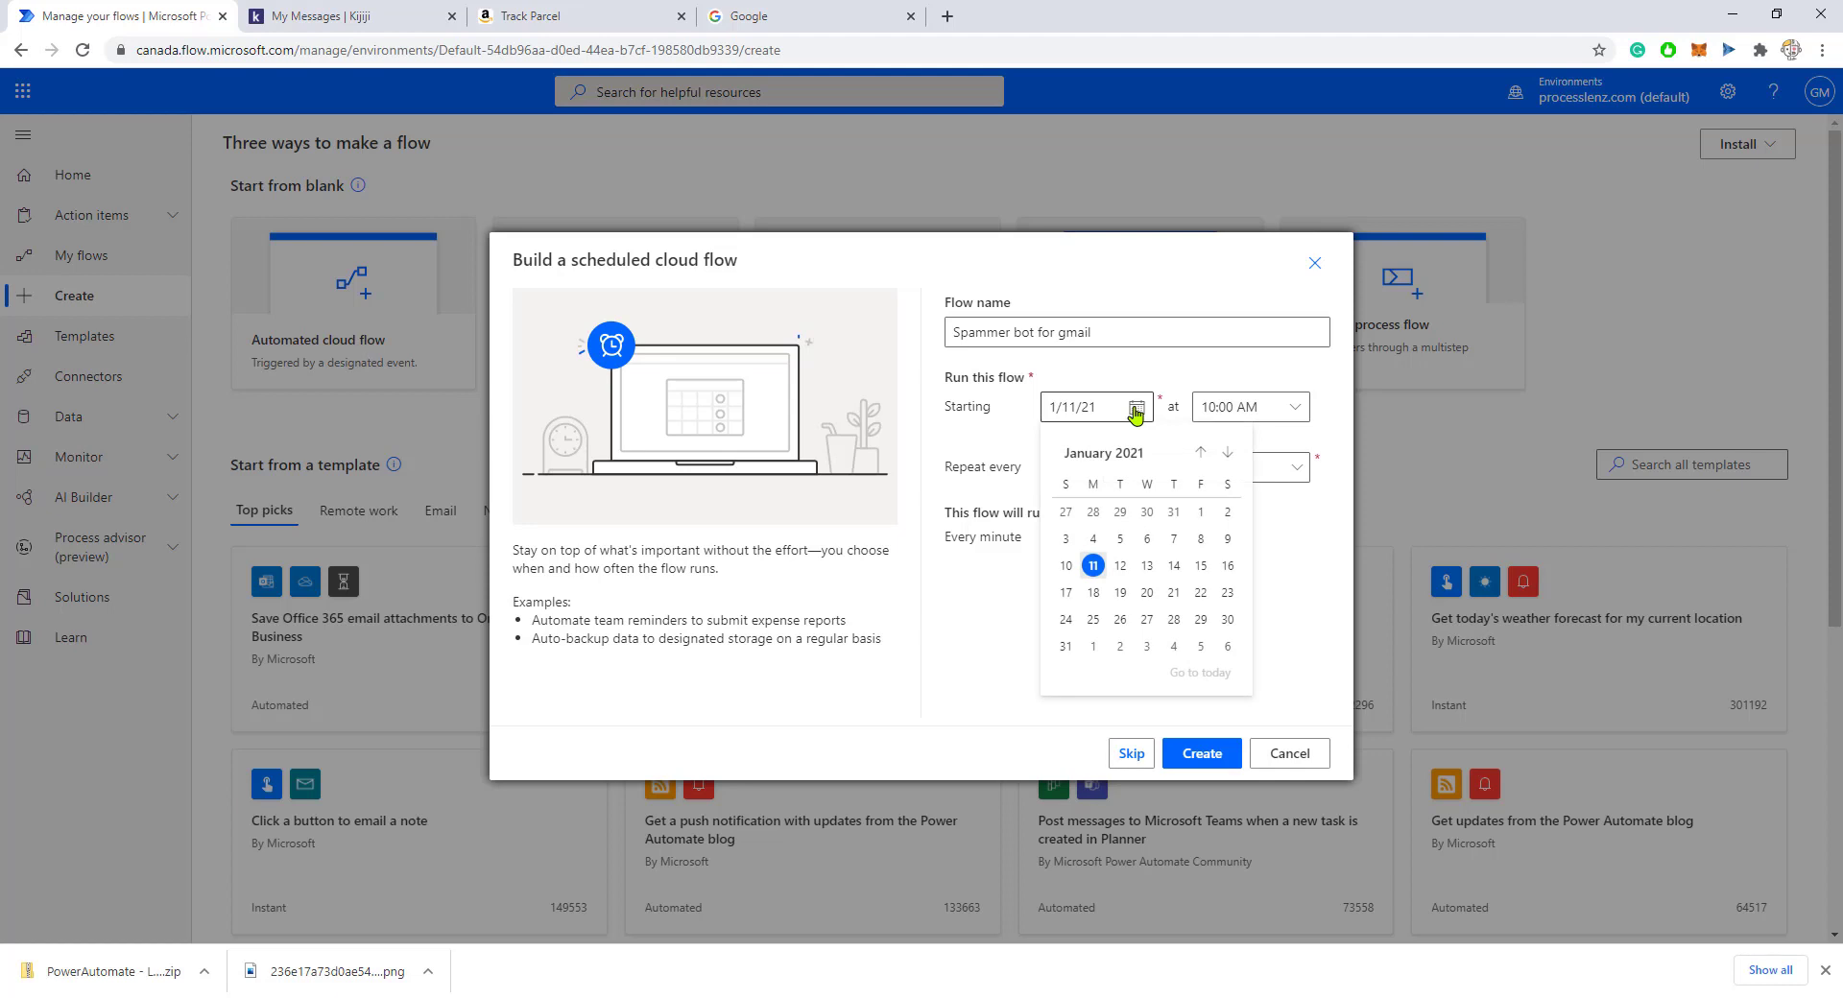
click(1097, 572)
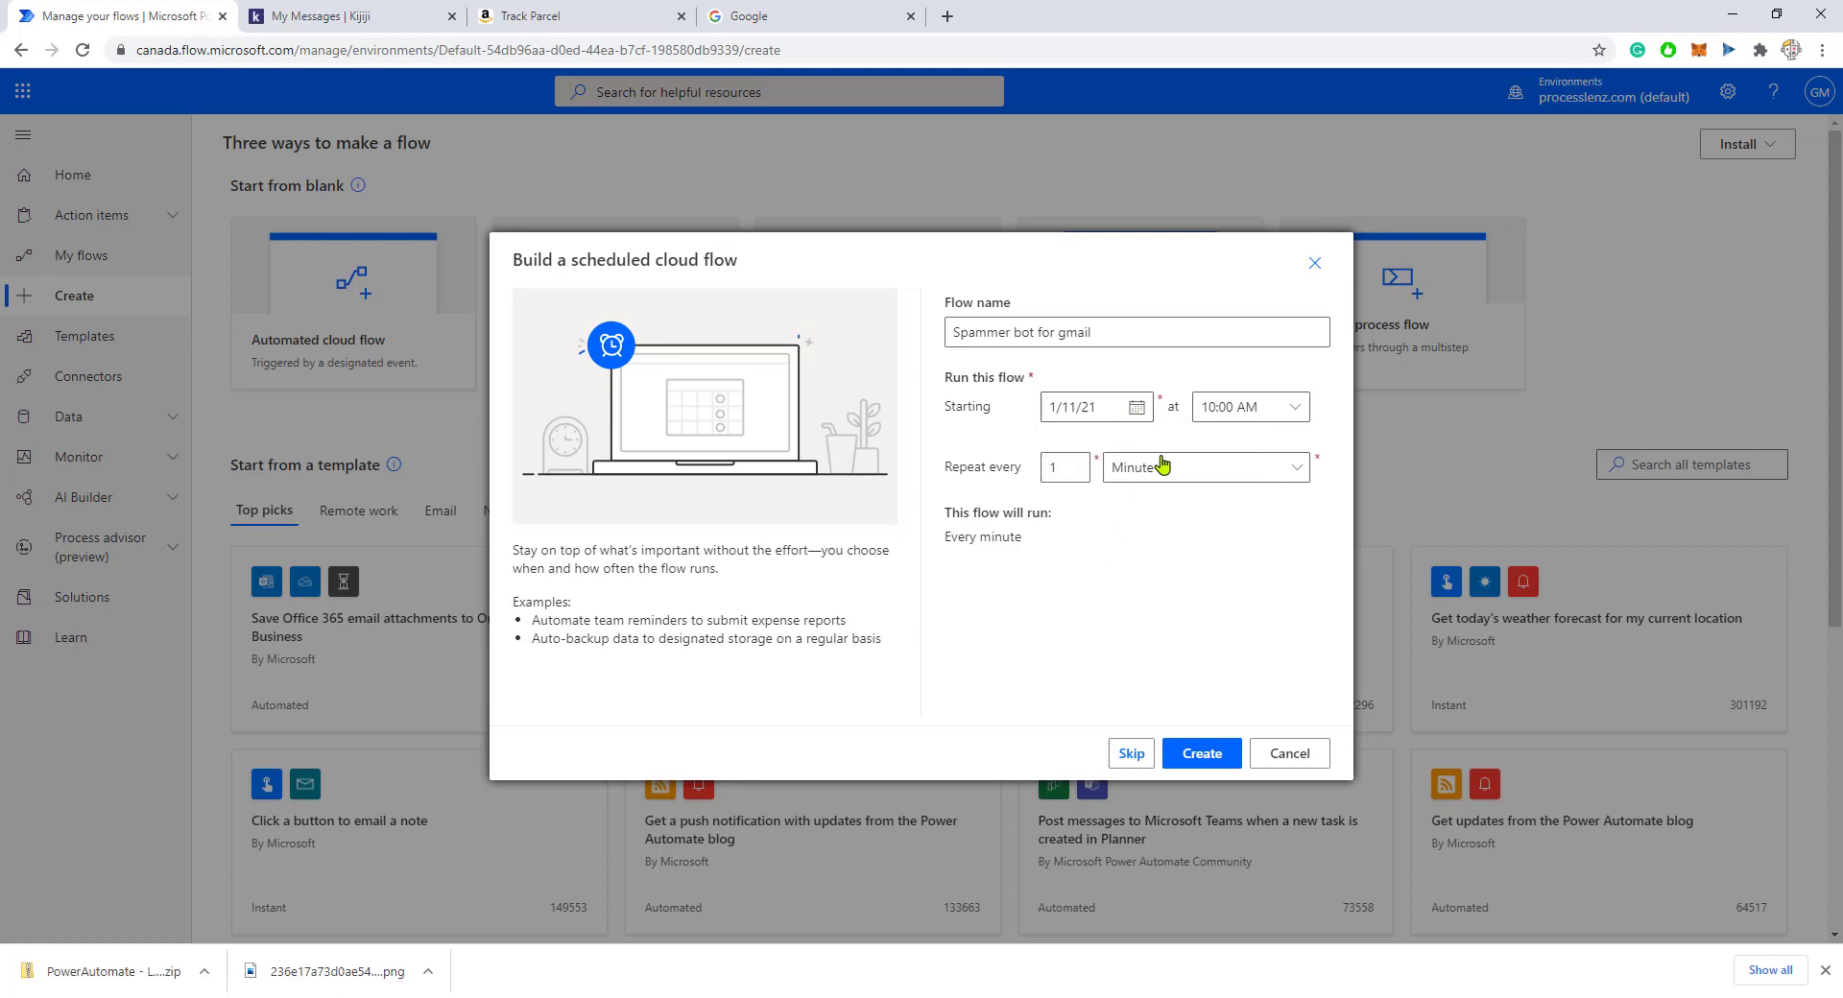
click(1294, 467)
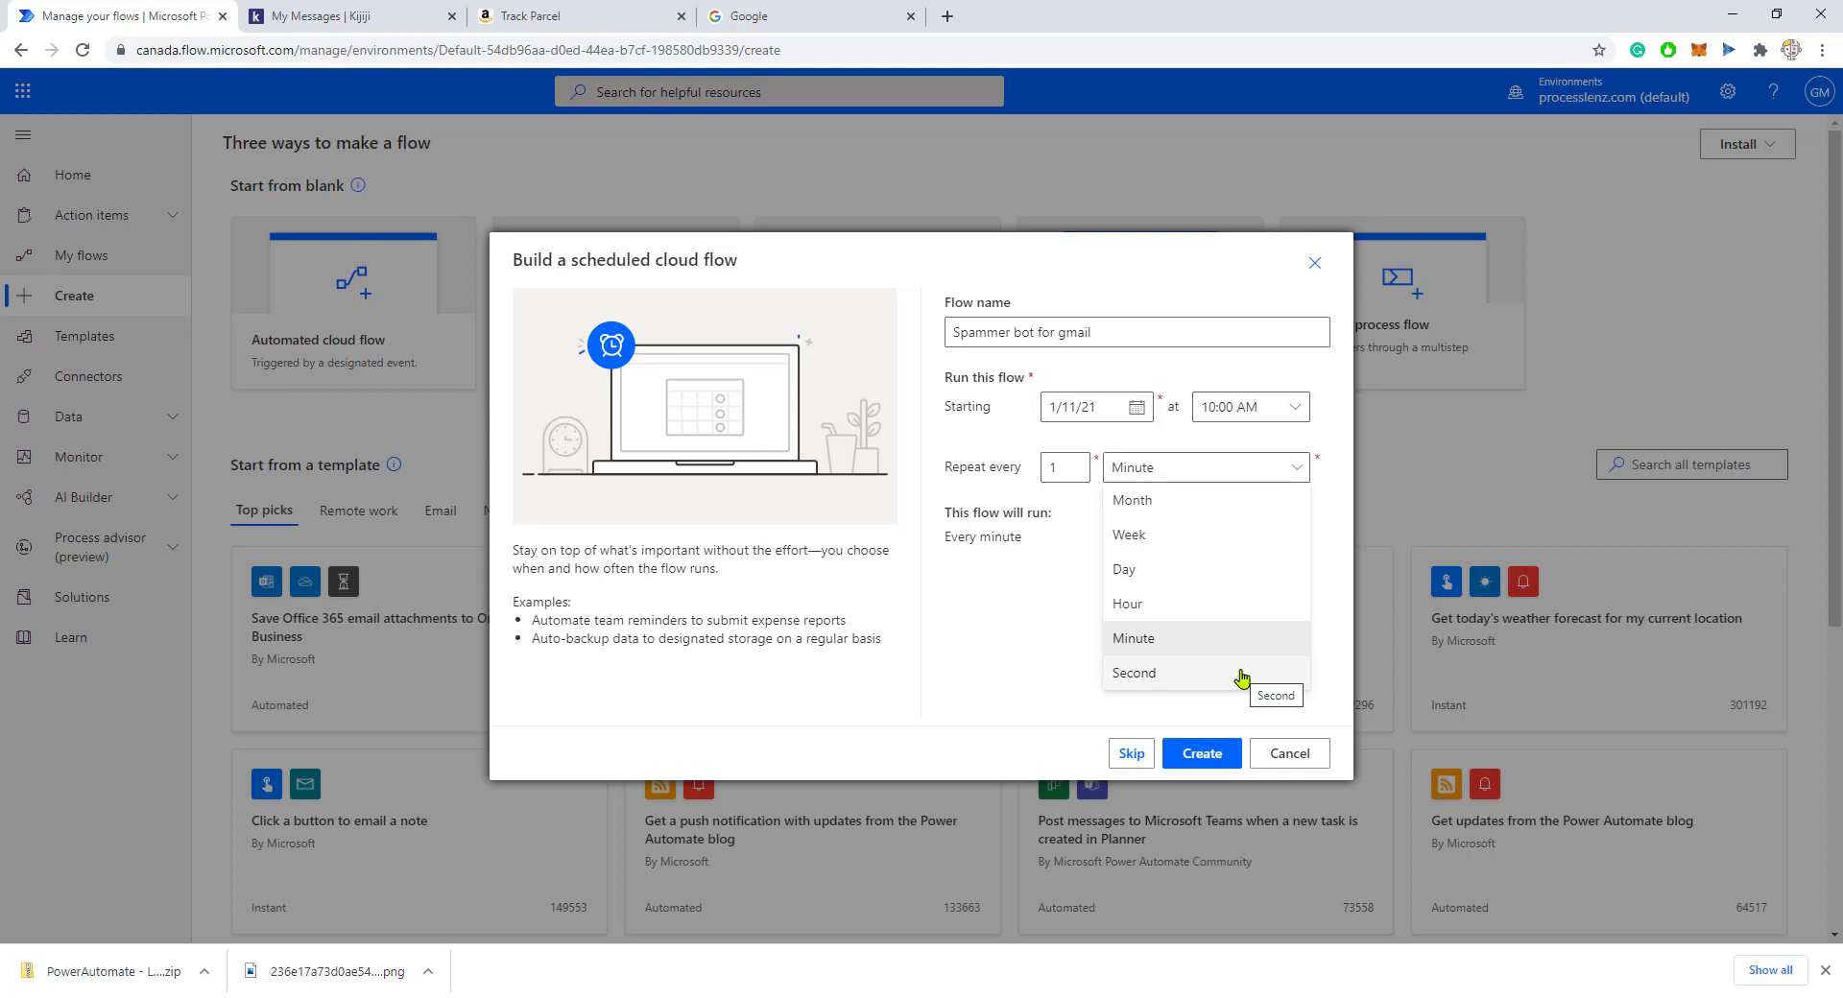
Create the flow, check the Recurrence trigger, and add Gmail's Send email (V2) action
click(1212, 758)
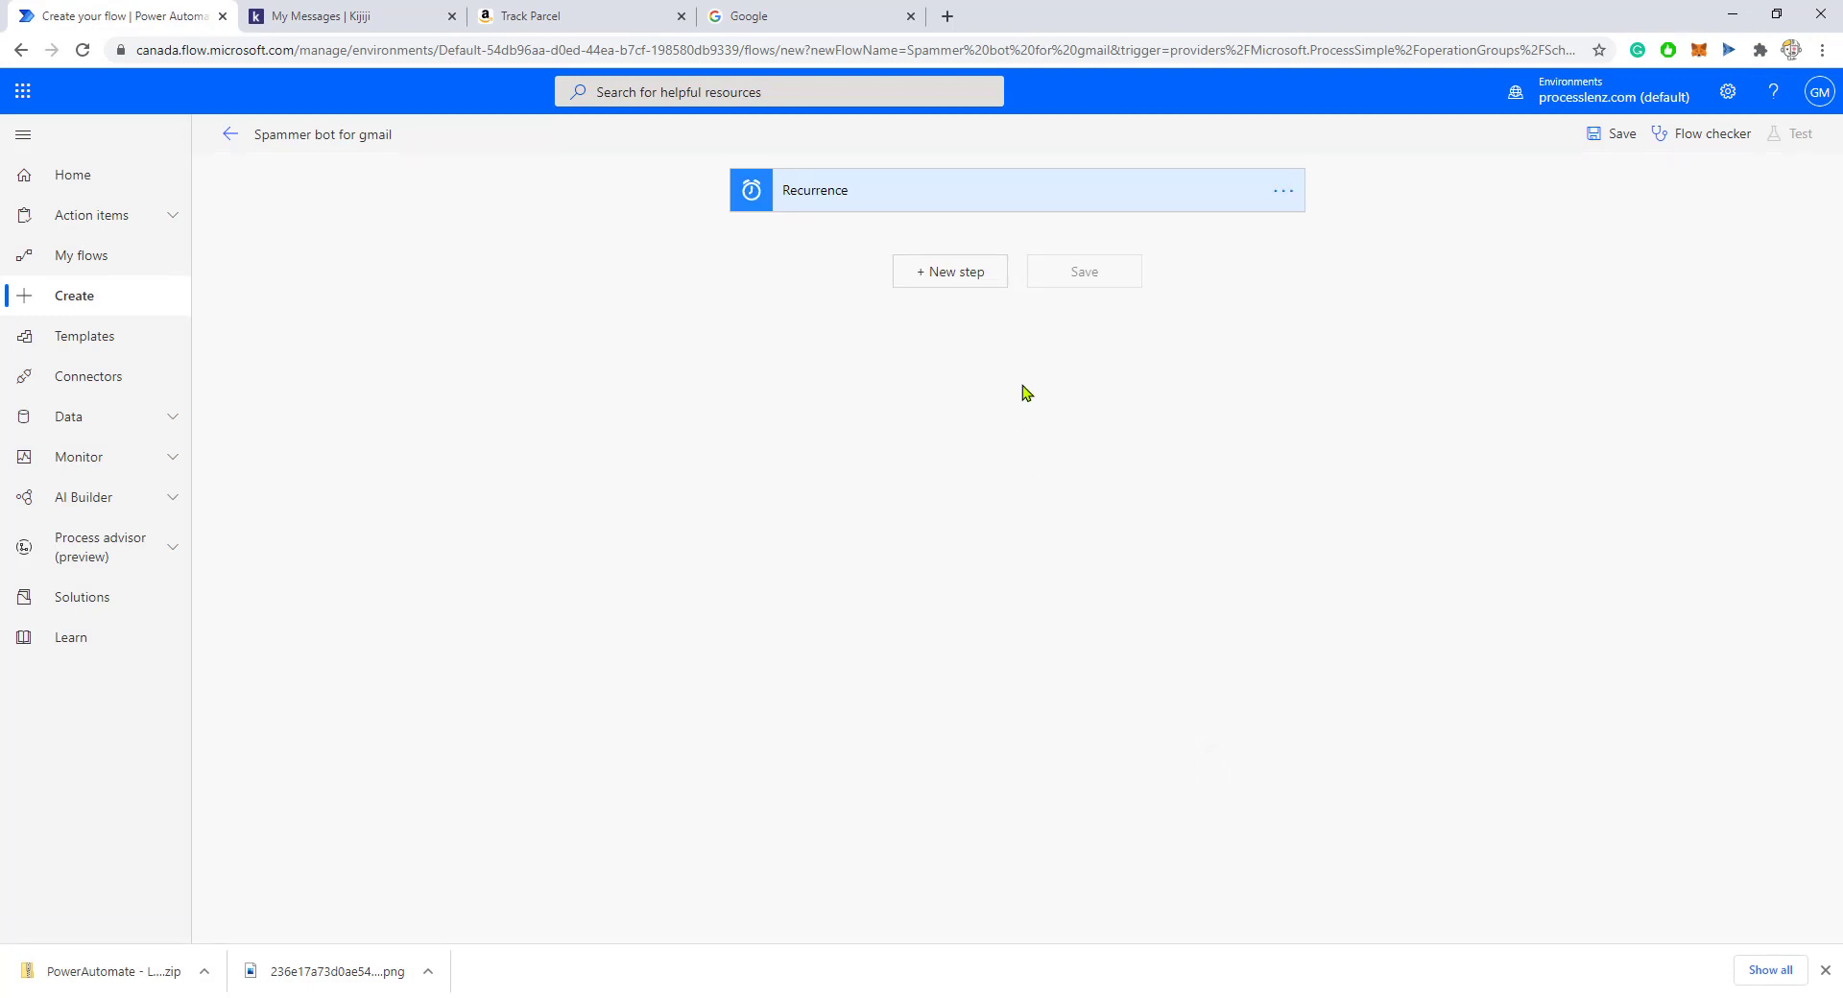
click(1020, 197)
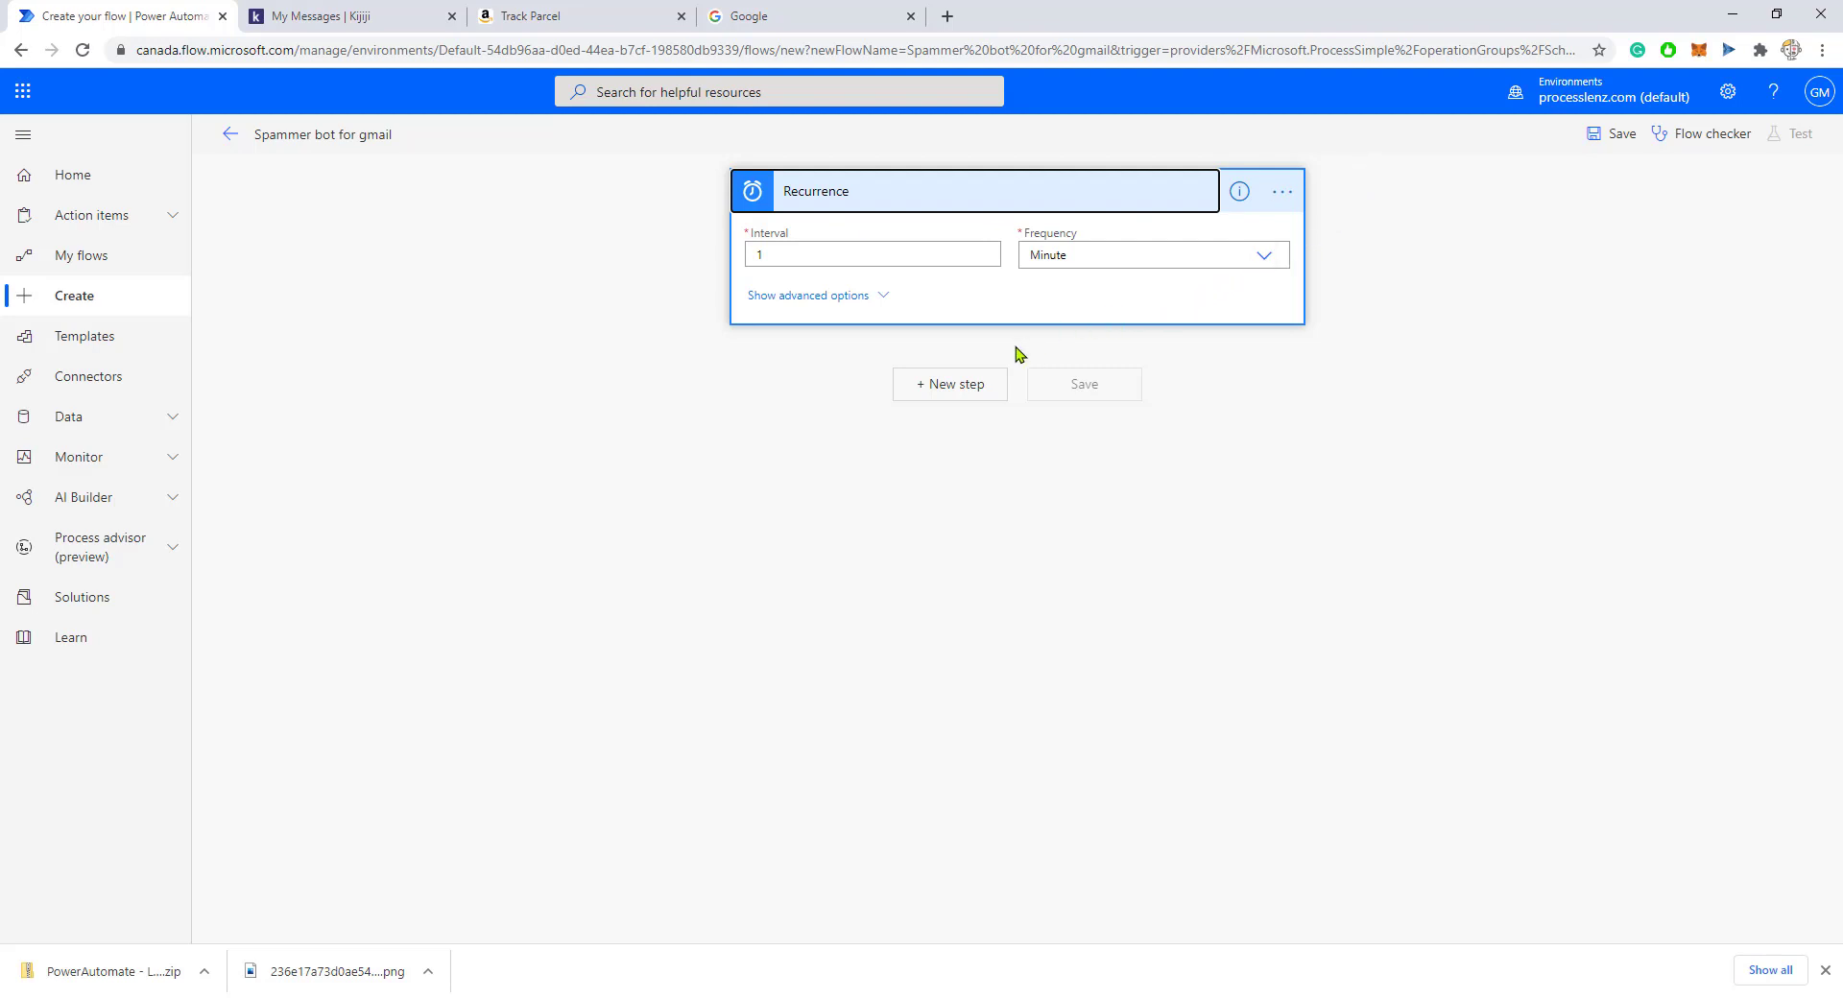
click(983, 388)
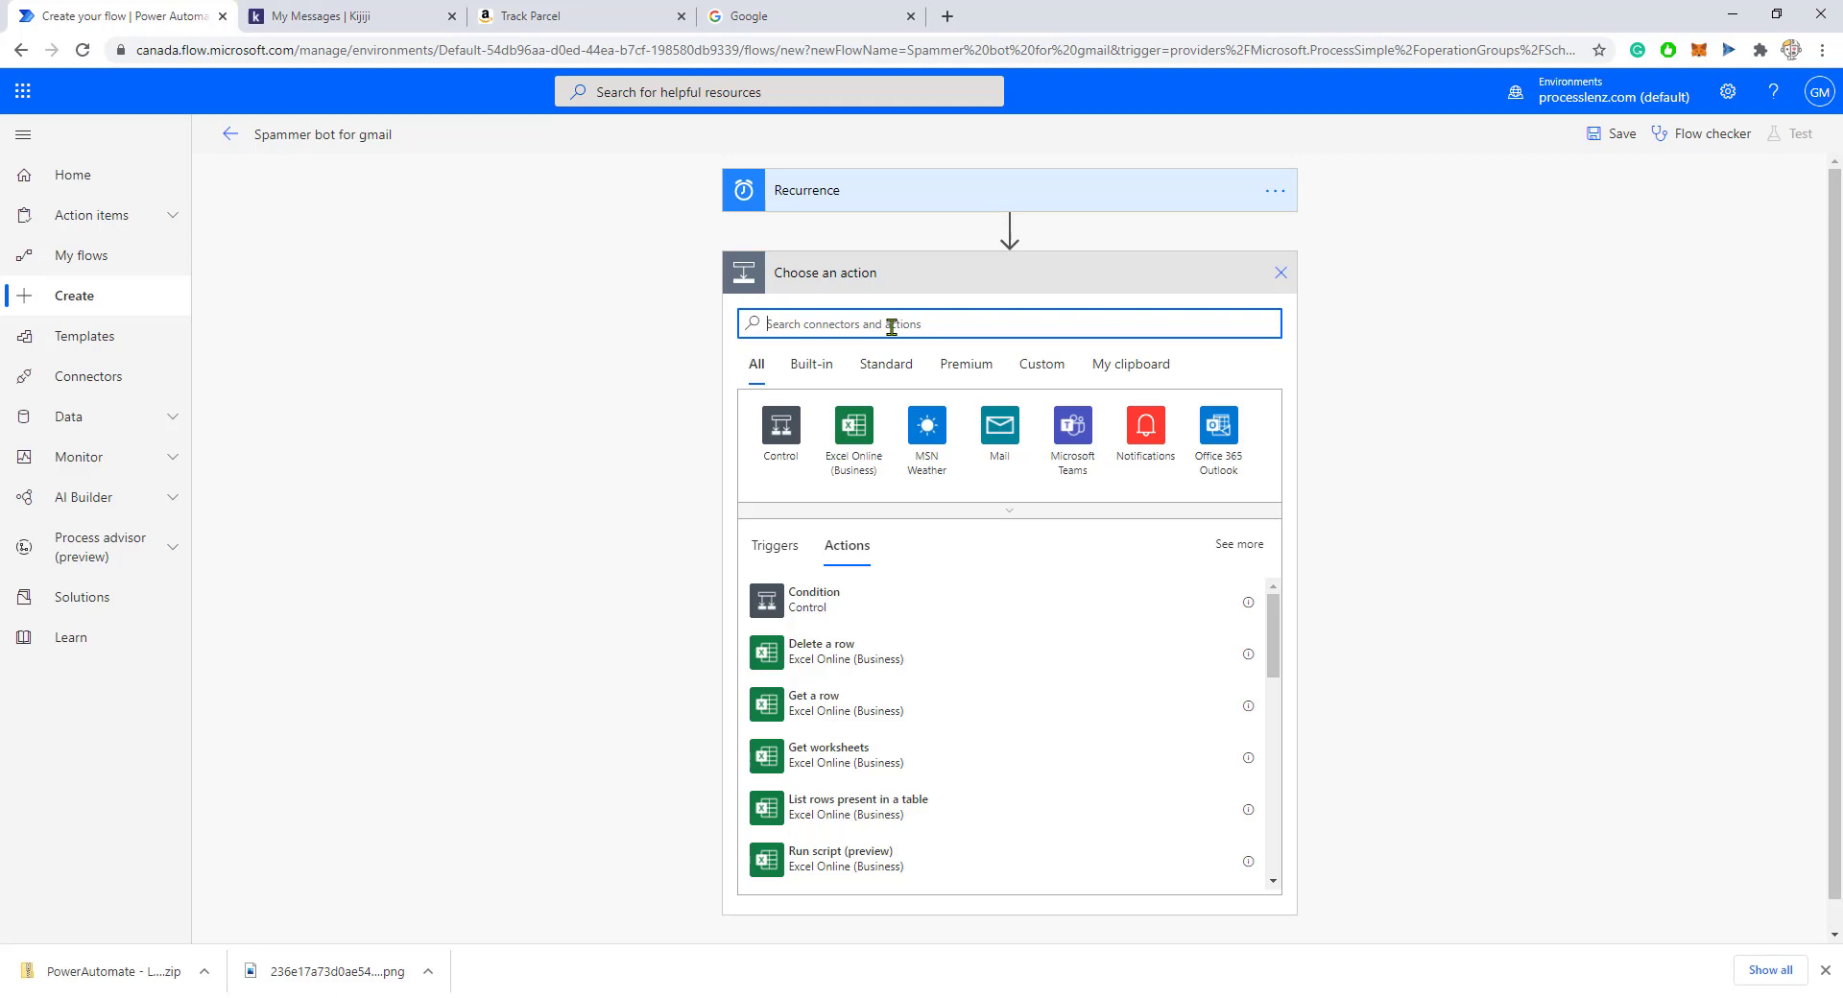
text(gmail)
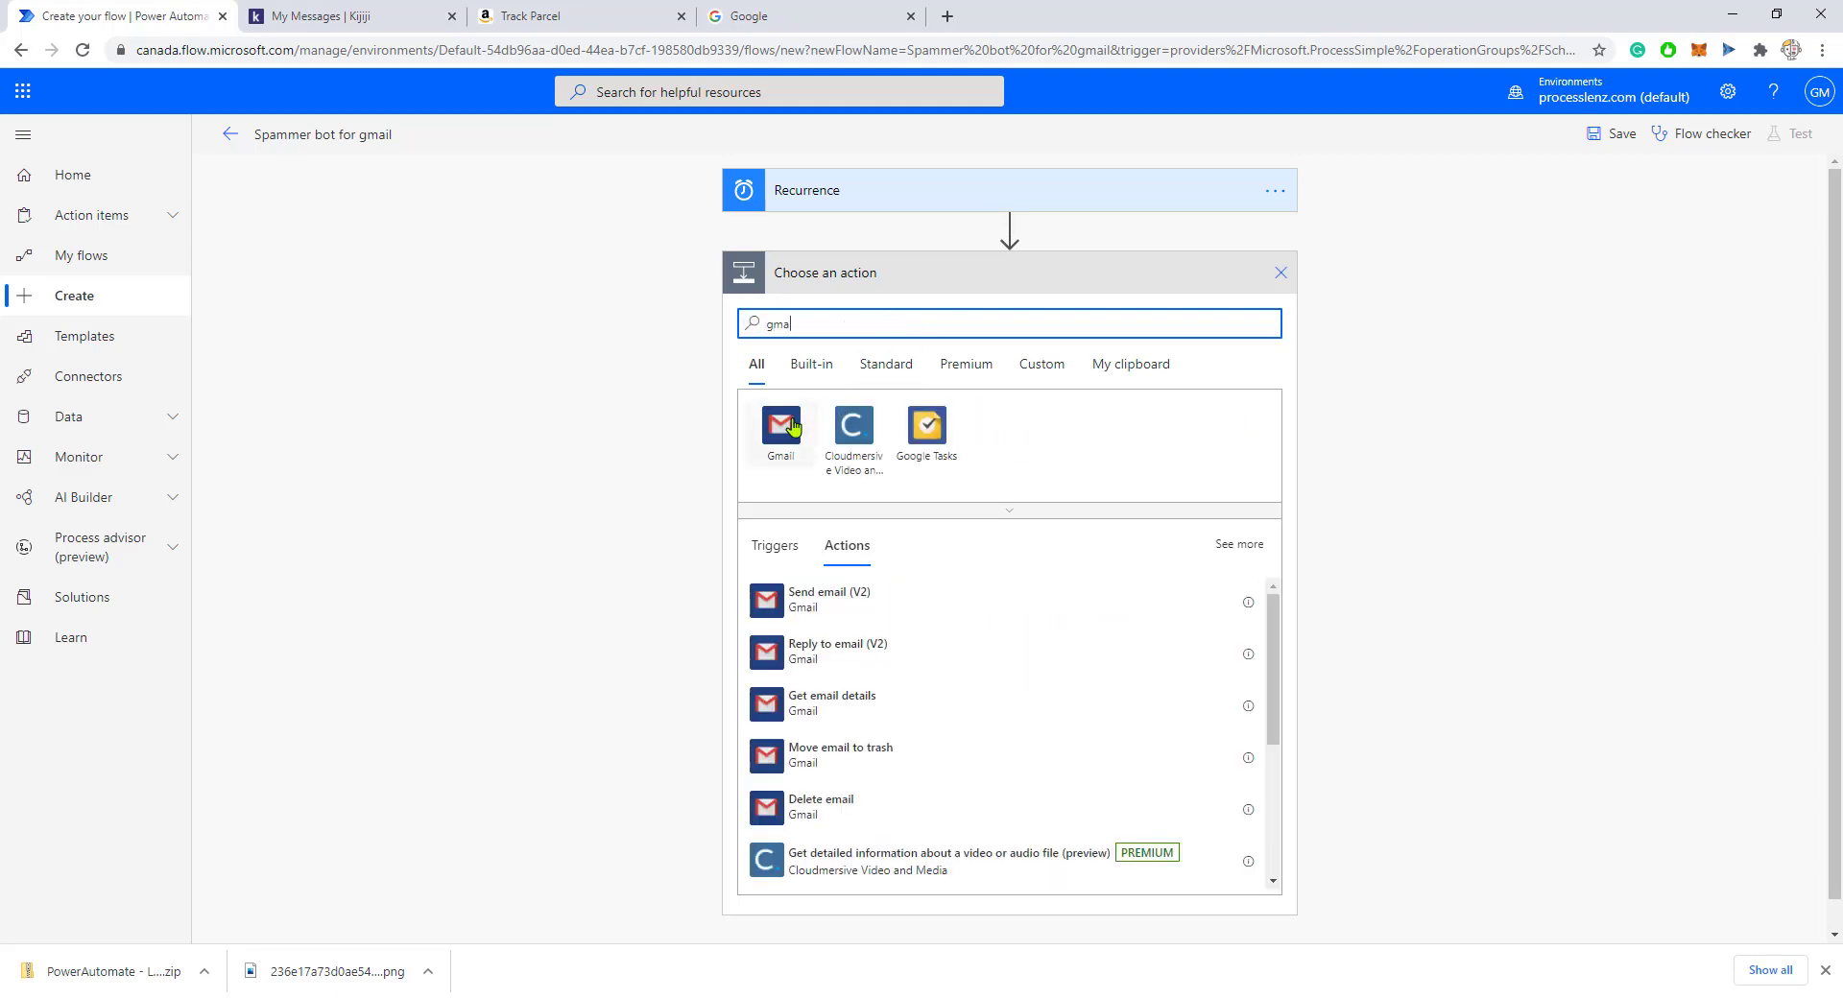
click(789, 423)
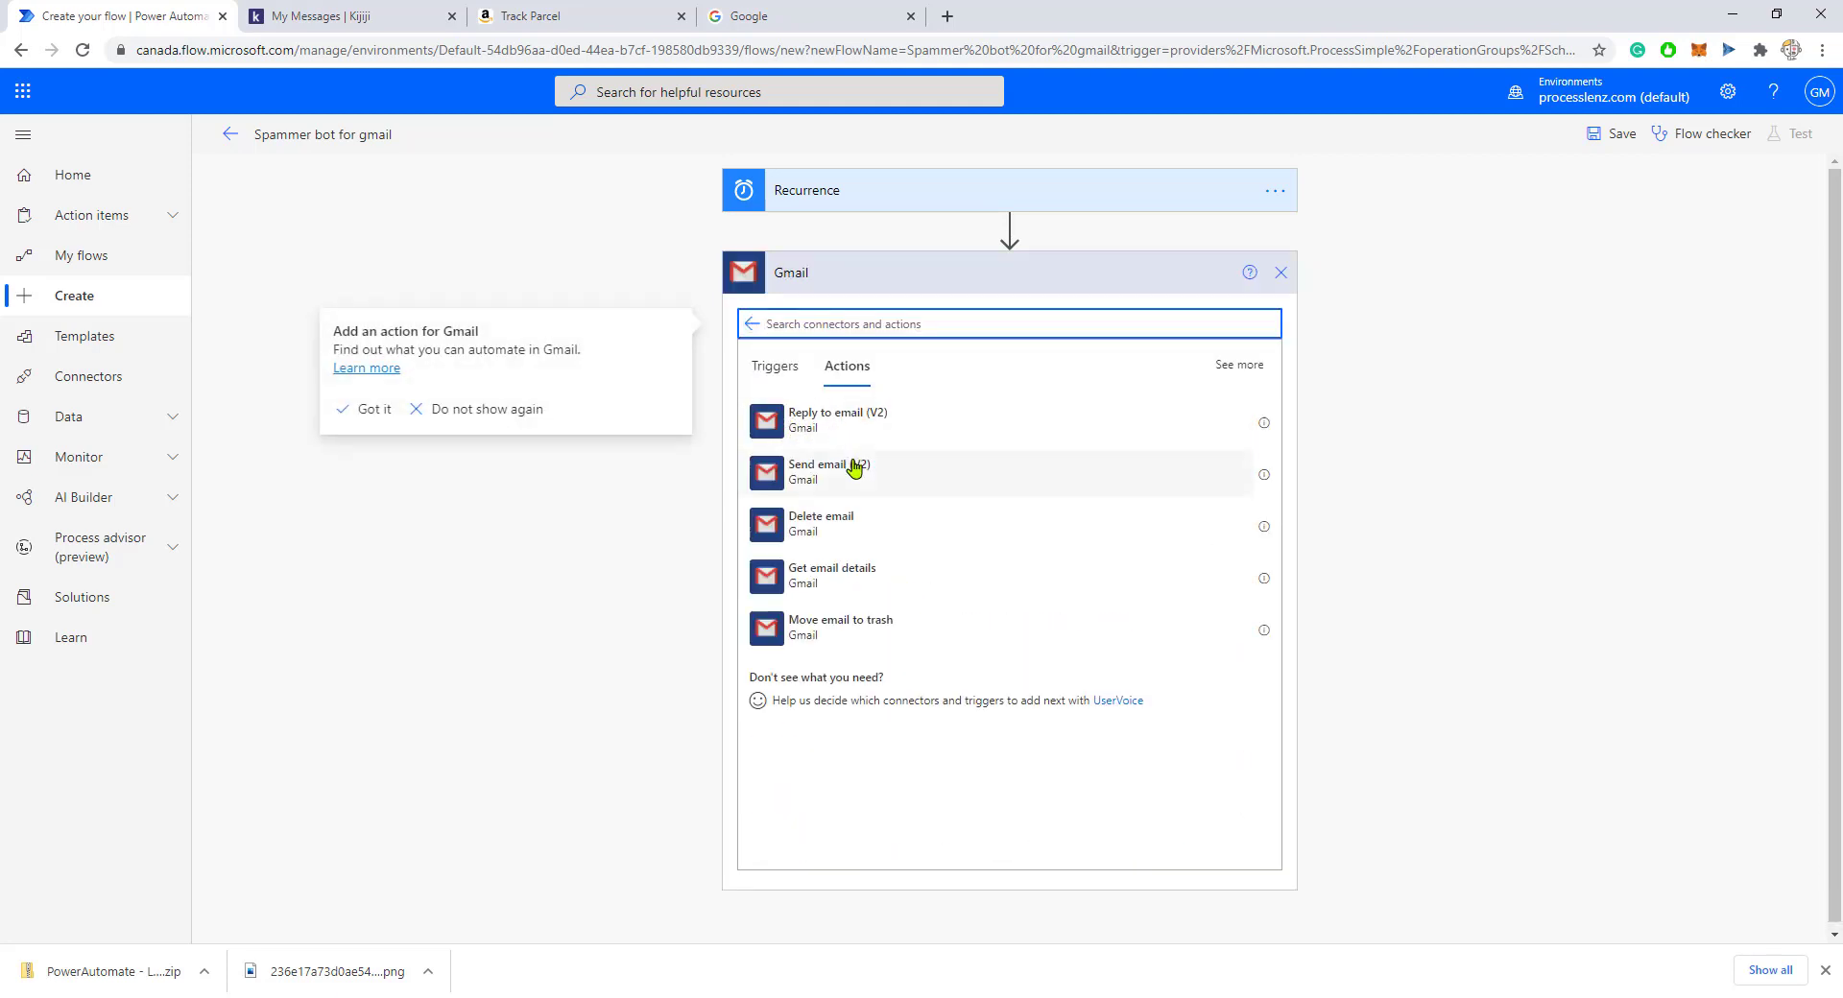
click(854, 467)
click(964, 321)
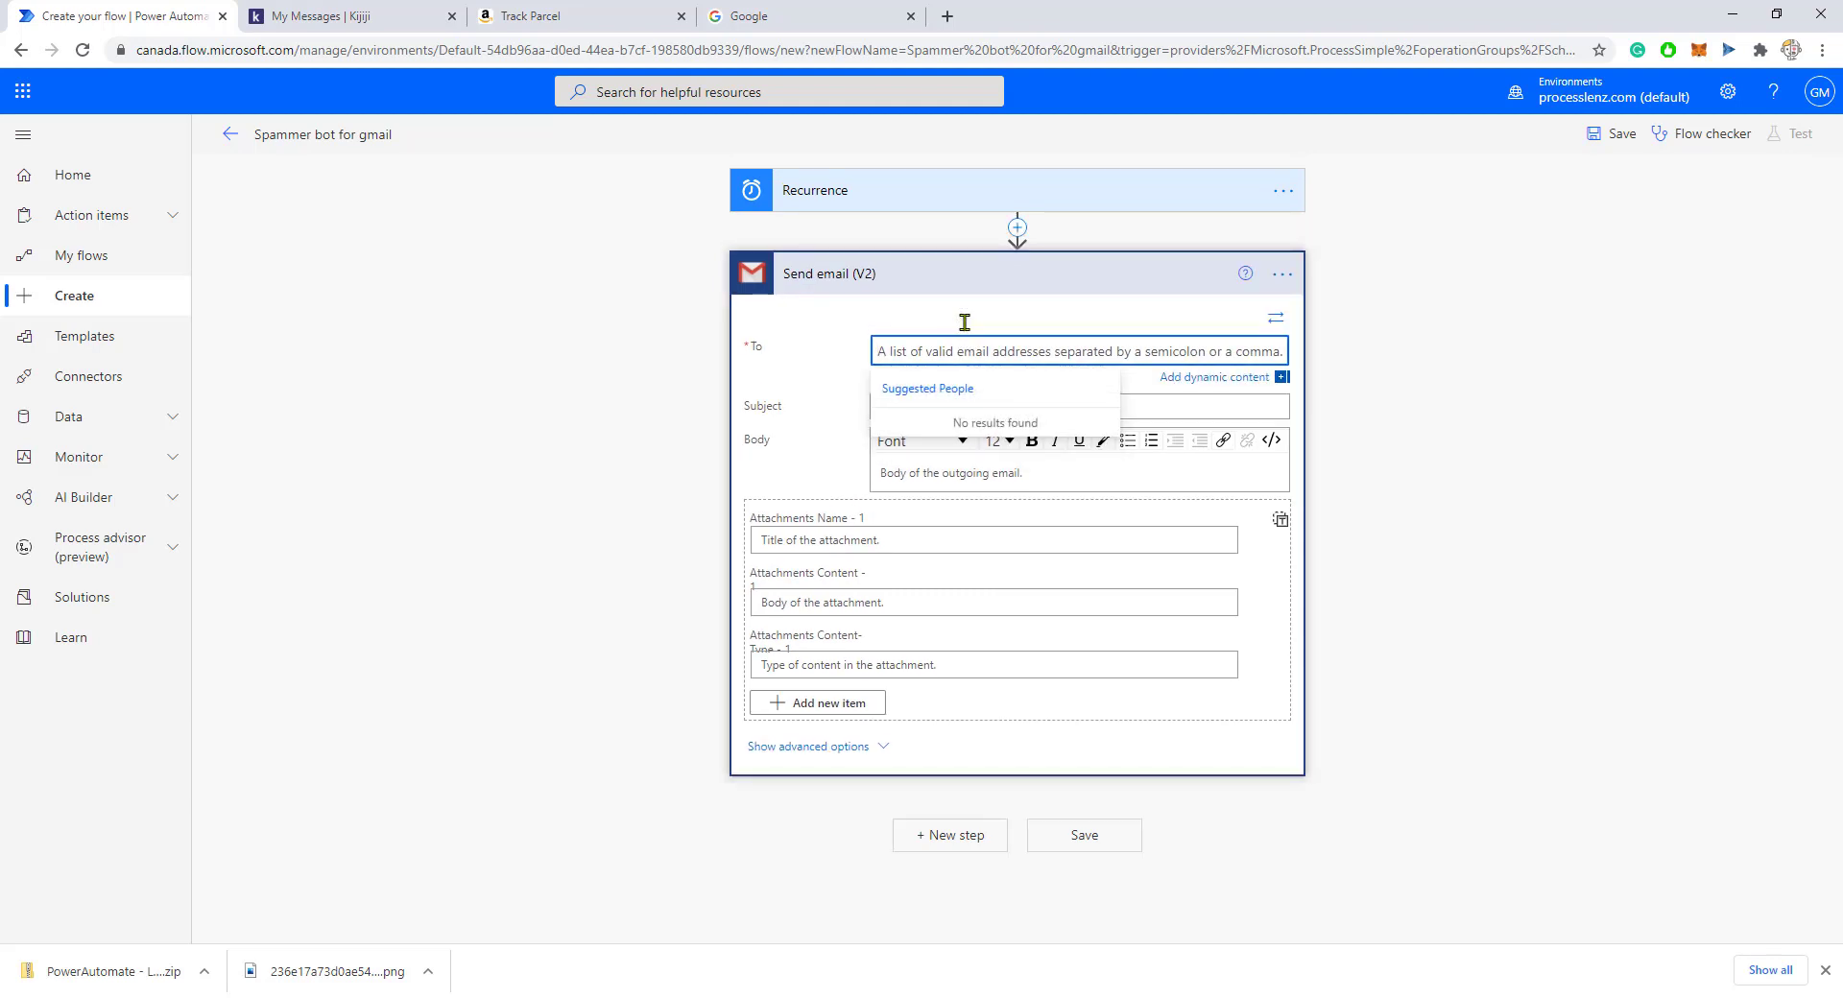
Set the email recipient to the suggested contact
text(greg)
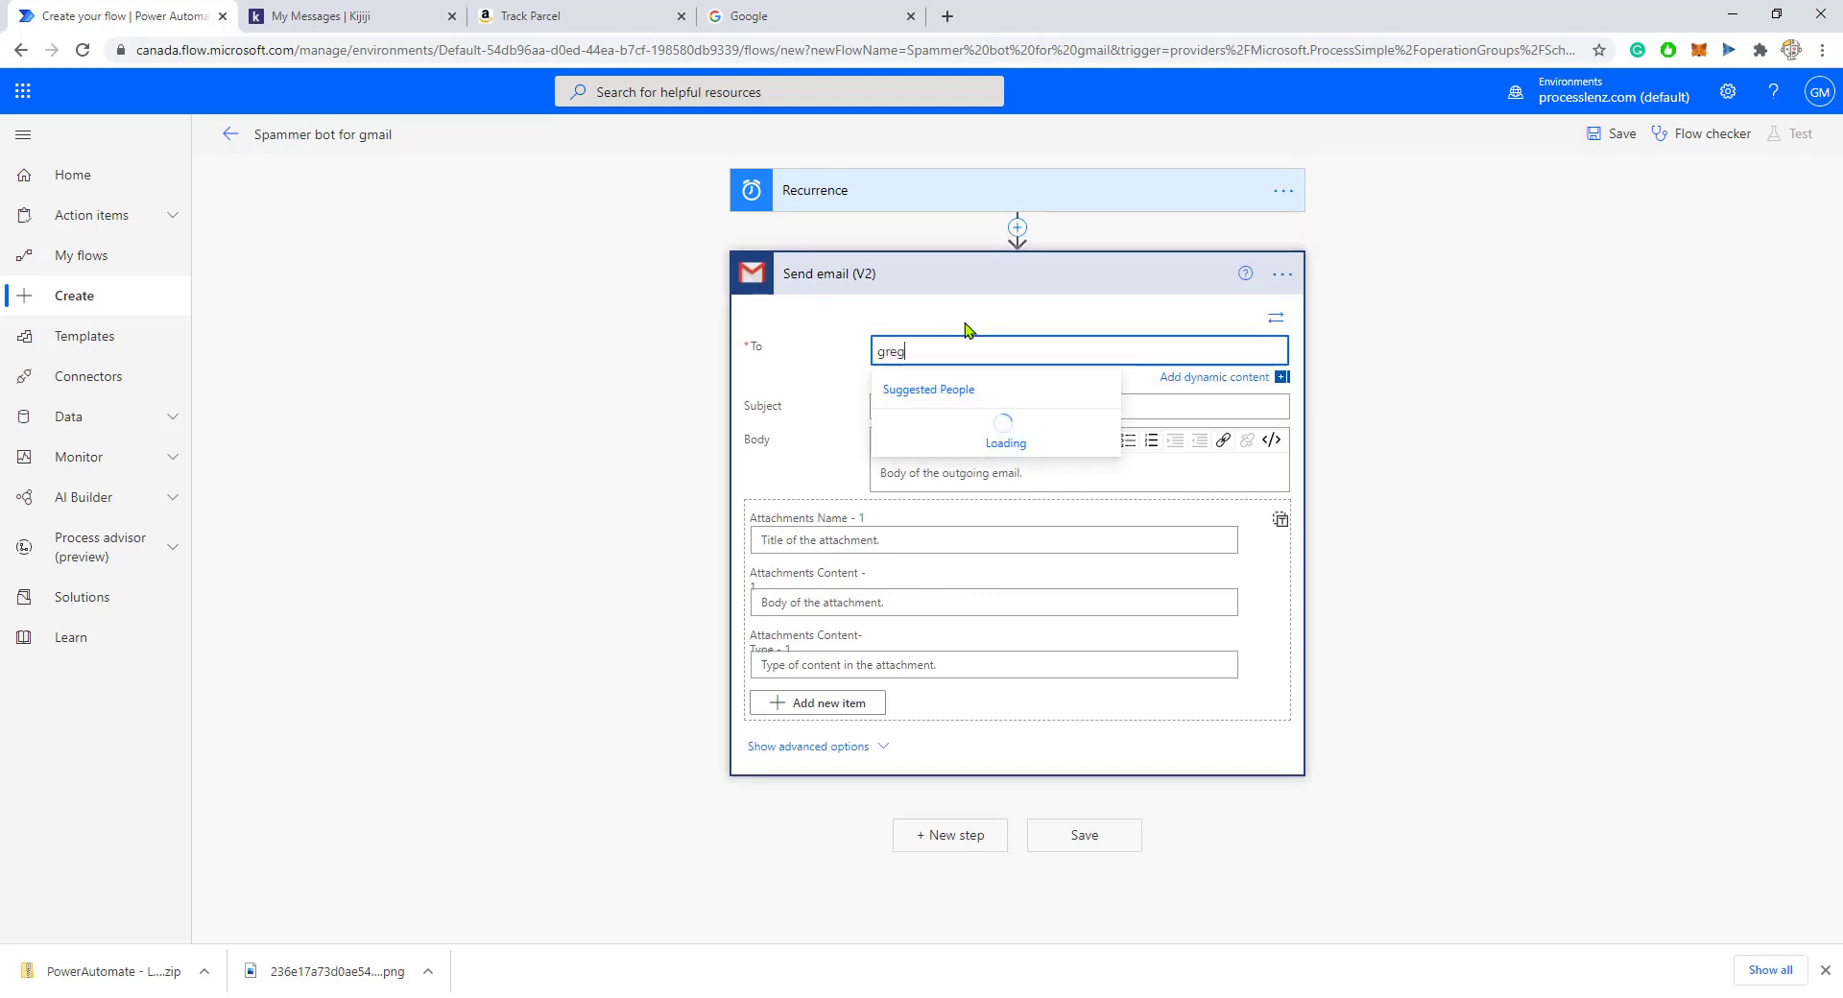
click(983, 423)
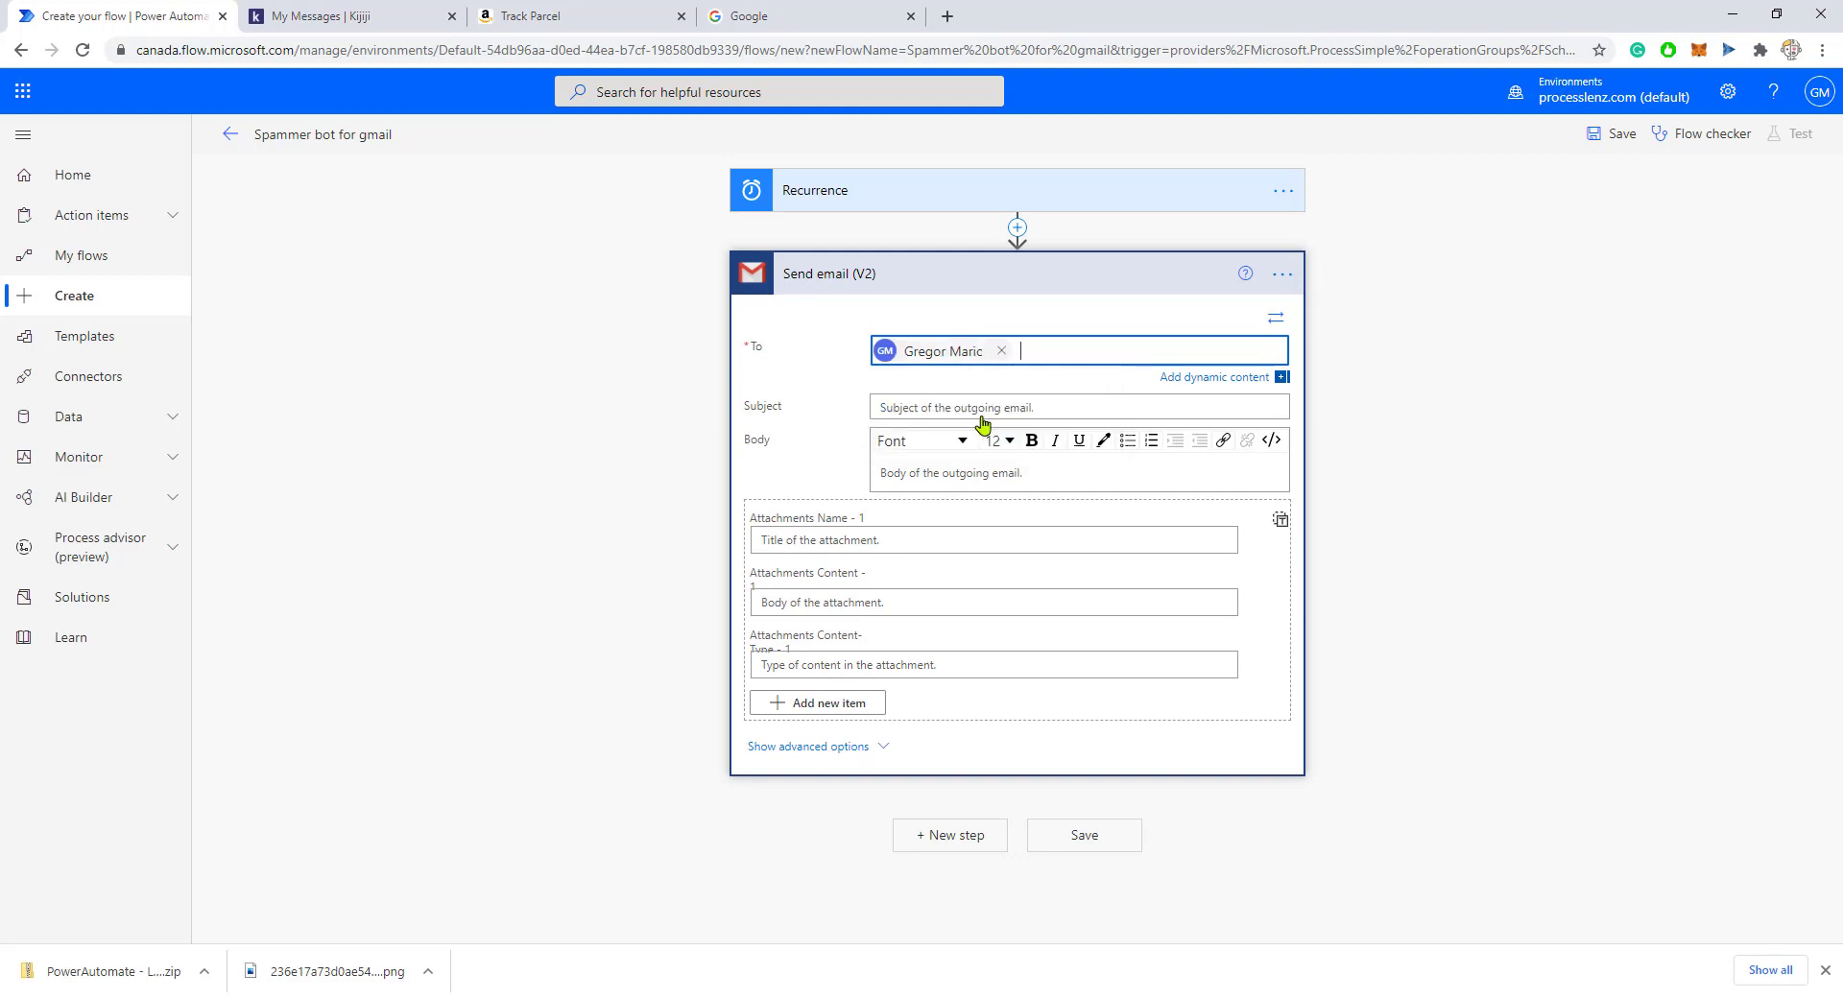
click(960, 404)
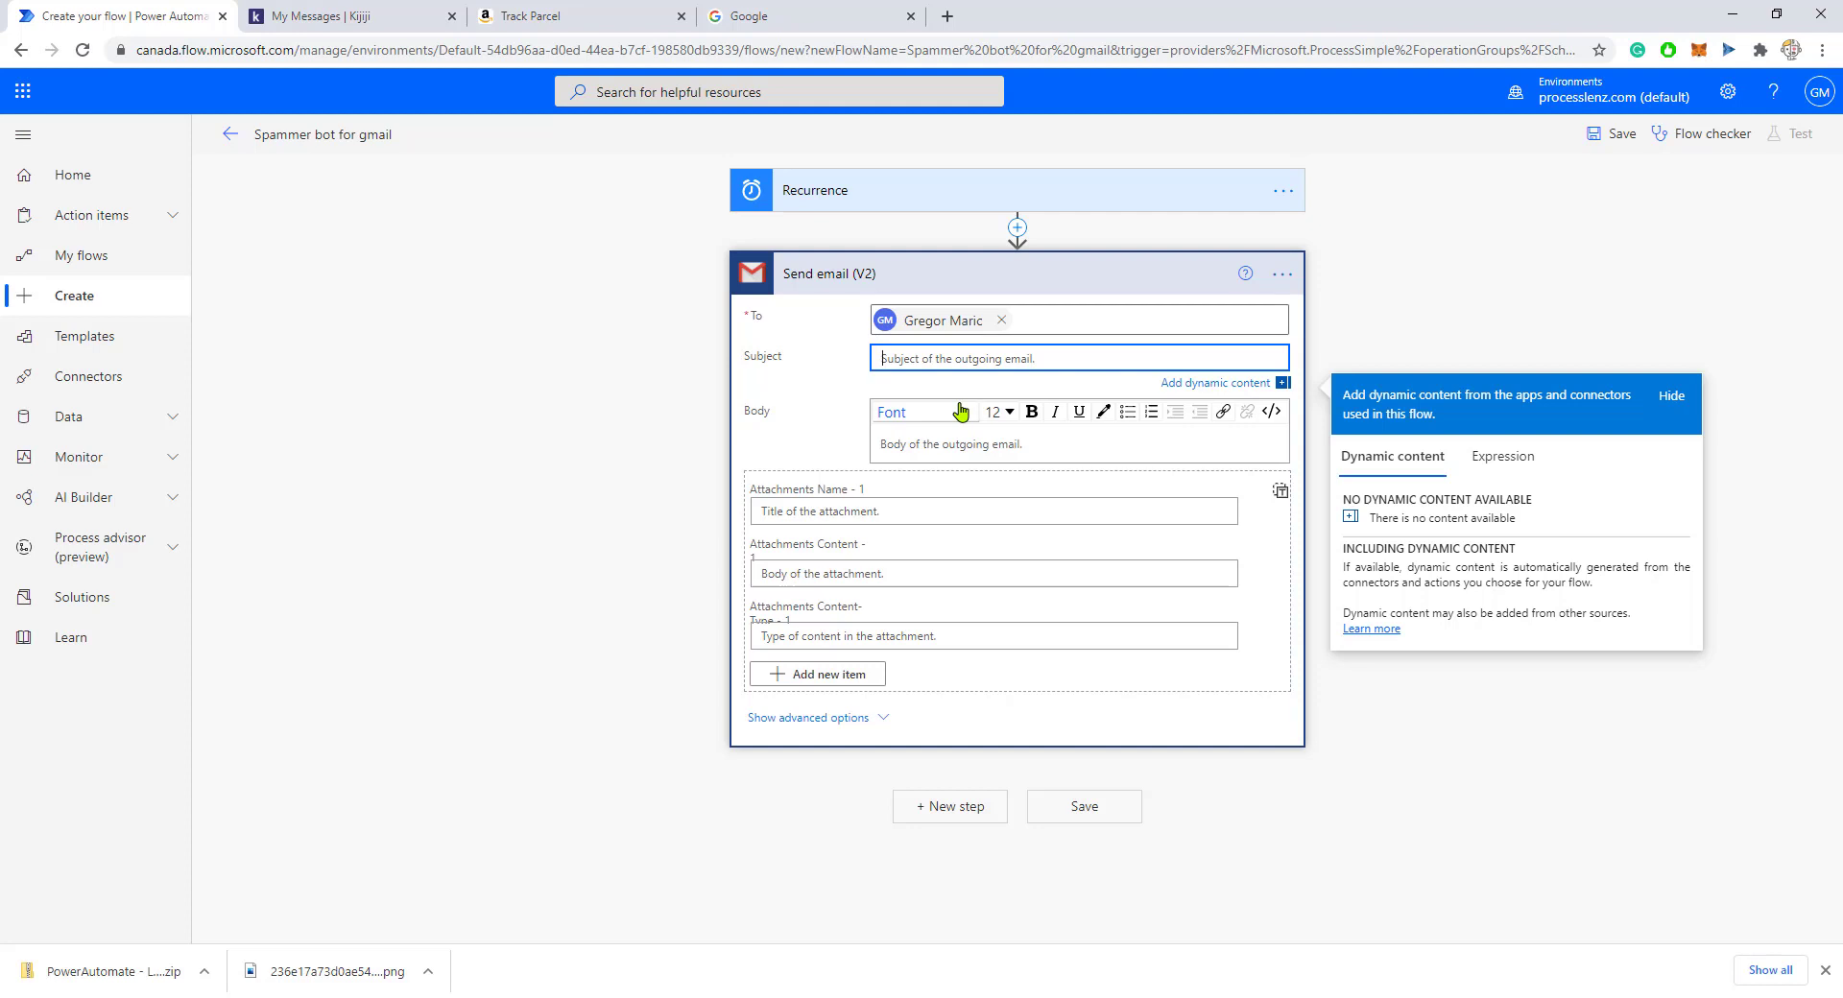
Set the subject to 'This is an example' and save the flow
text(TH)
key(BackSpace)
text(his is an e)
text(xample)
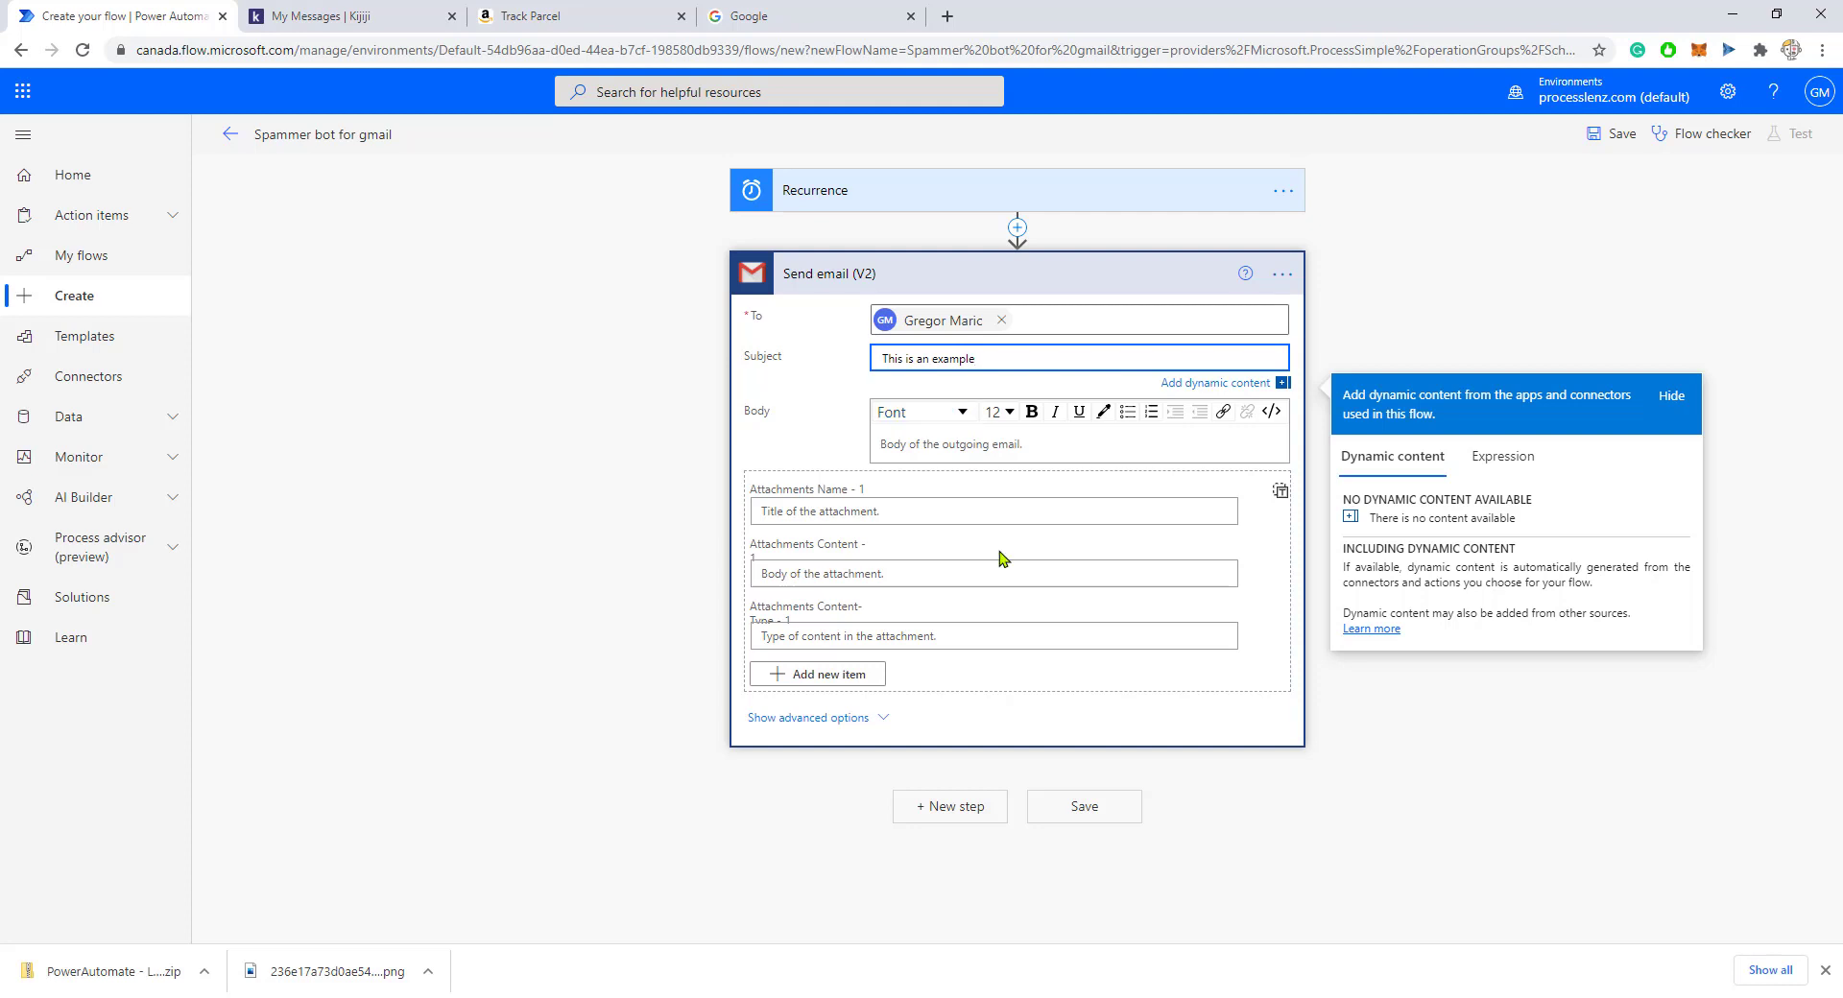
click(1084, 806)
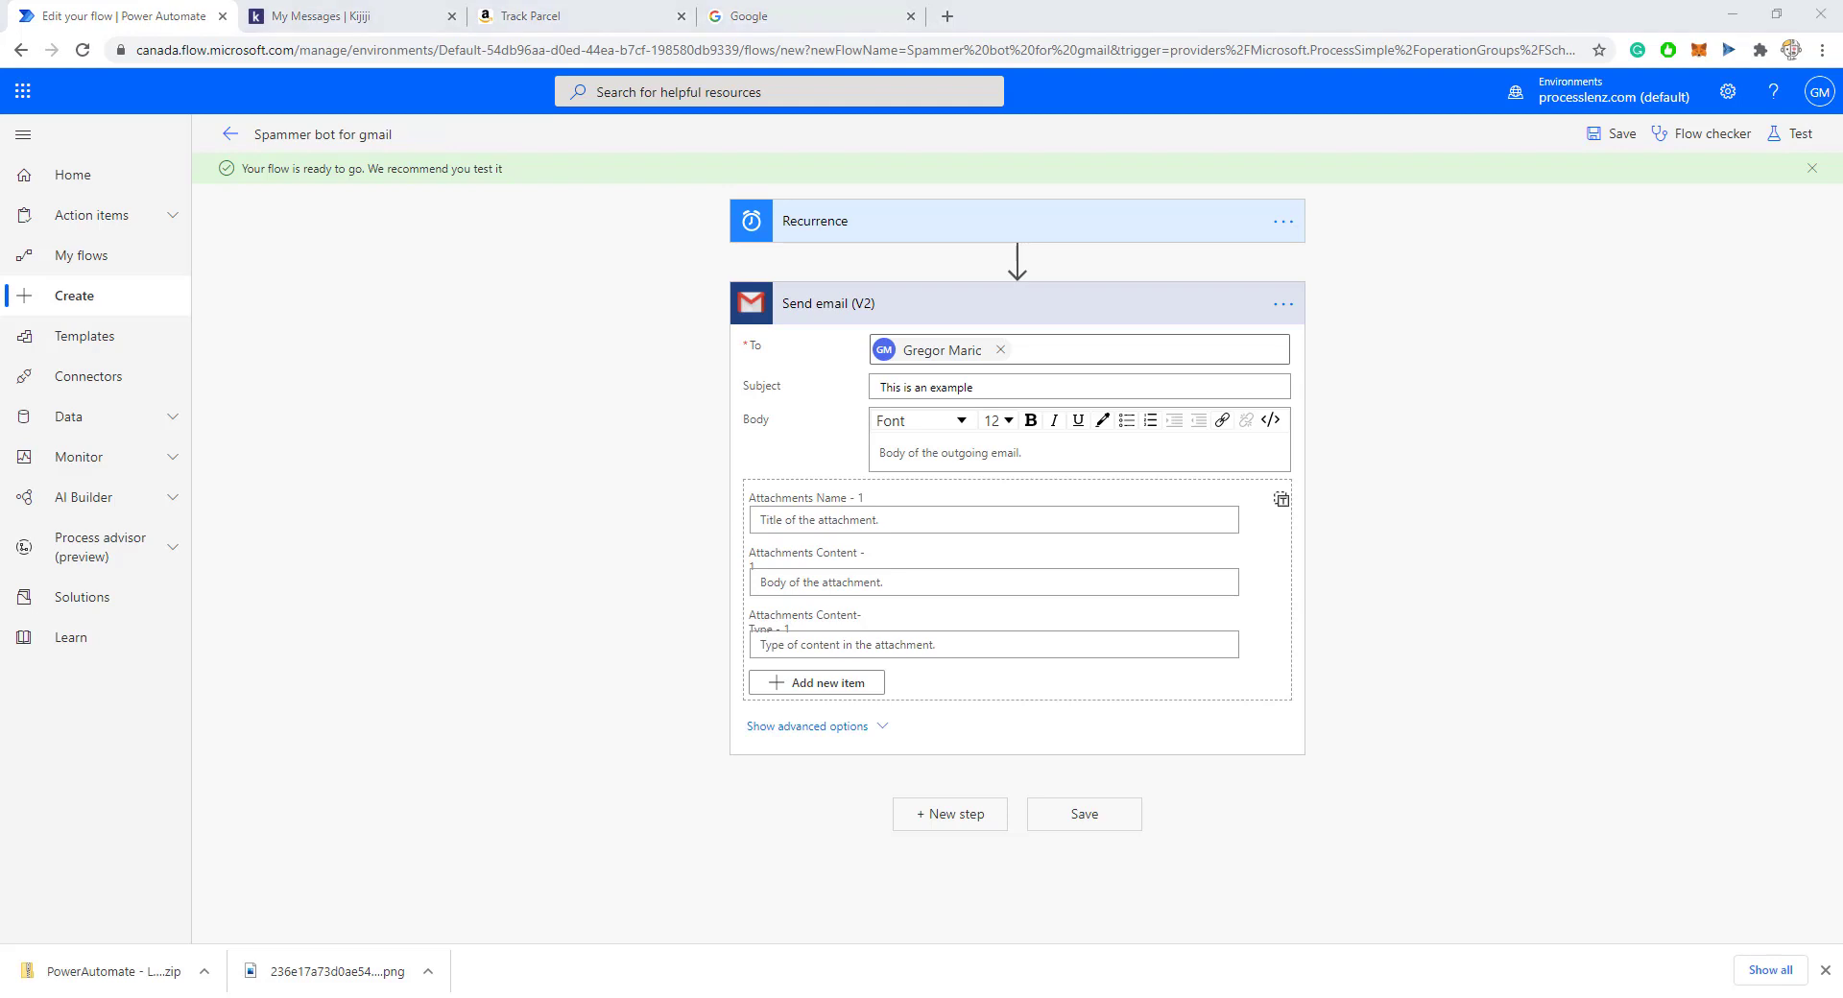
Run a manual test of the flow, then close the Track Parcel and Kijiji tabs
click(1784, 135)
click(1543, 214)
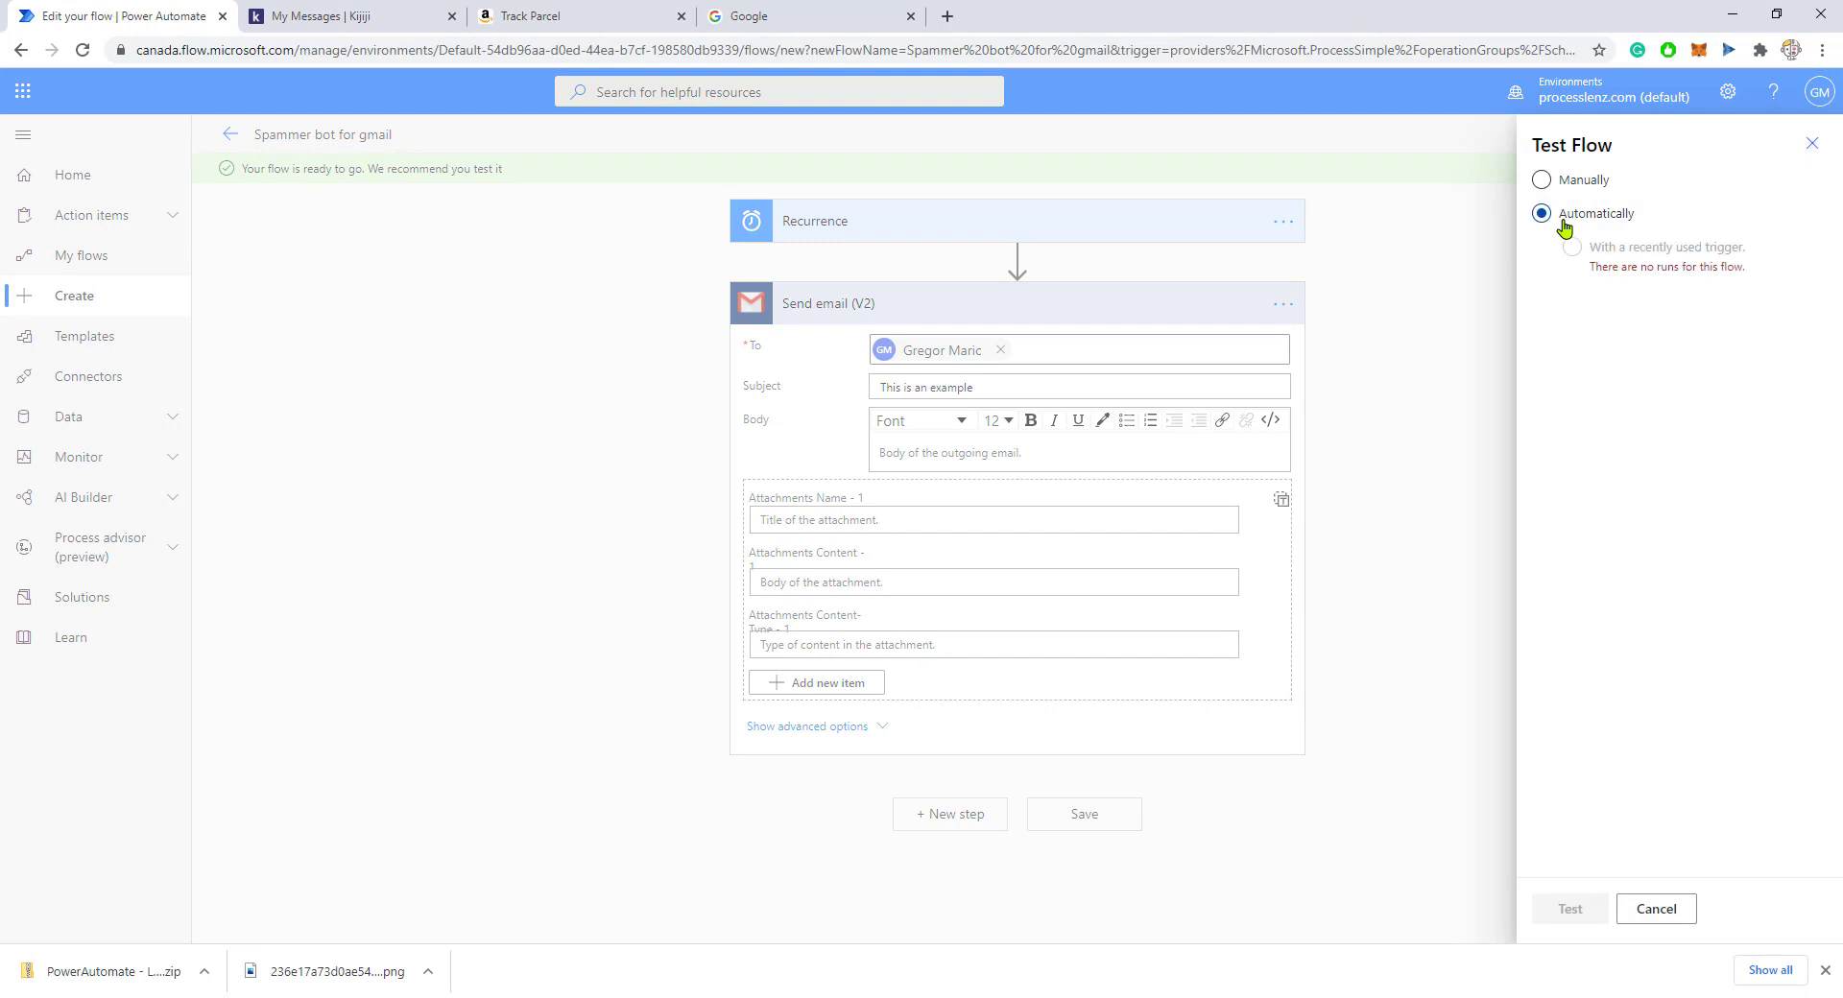
click(1542, 180)
click(1568, 907)
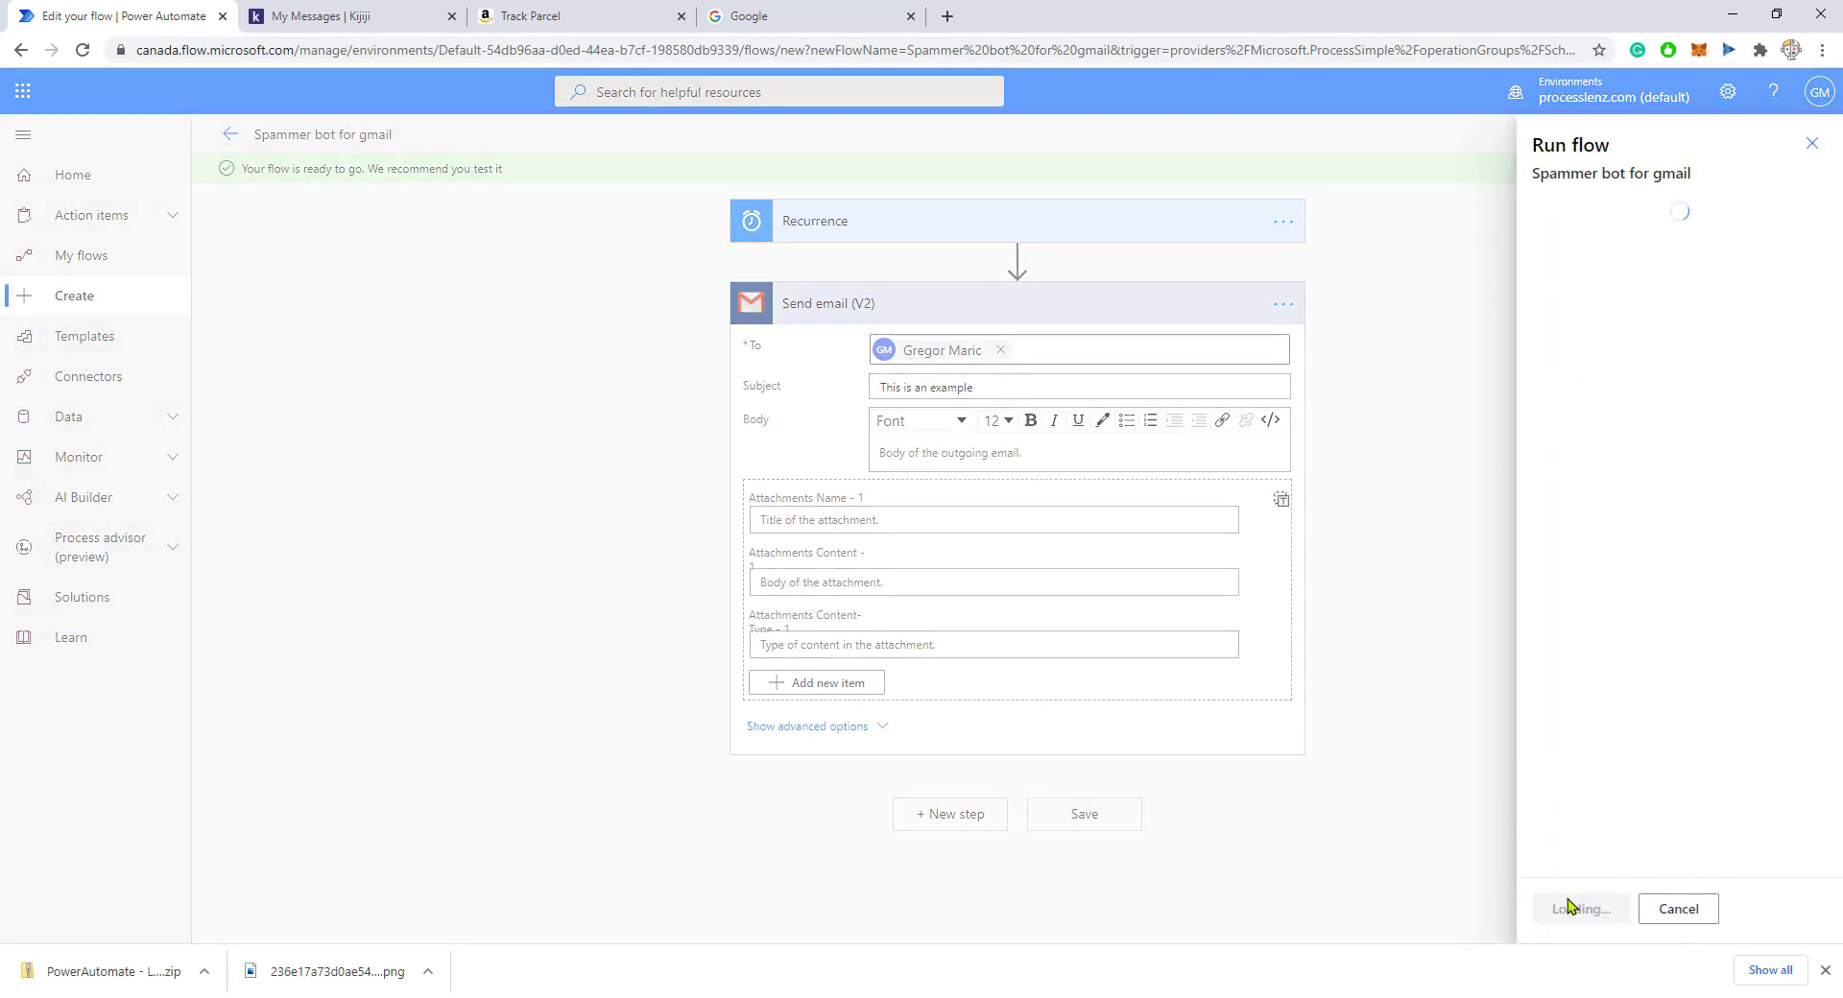
click(1585, 909)
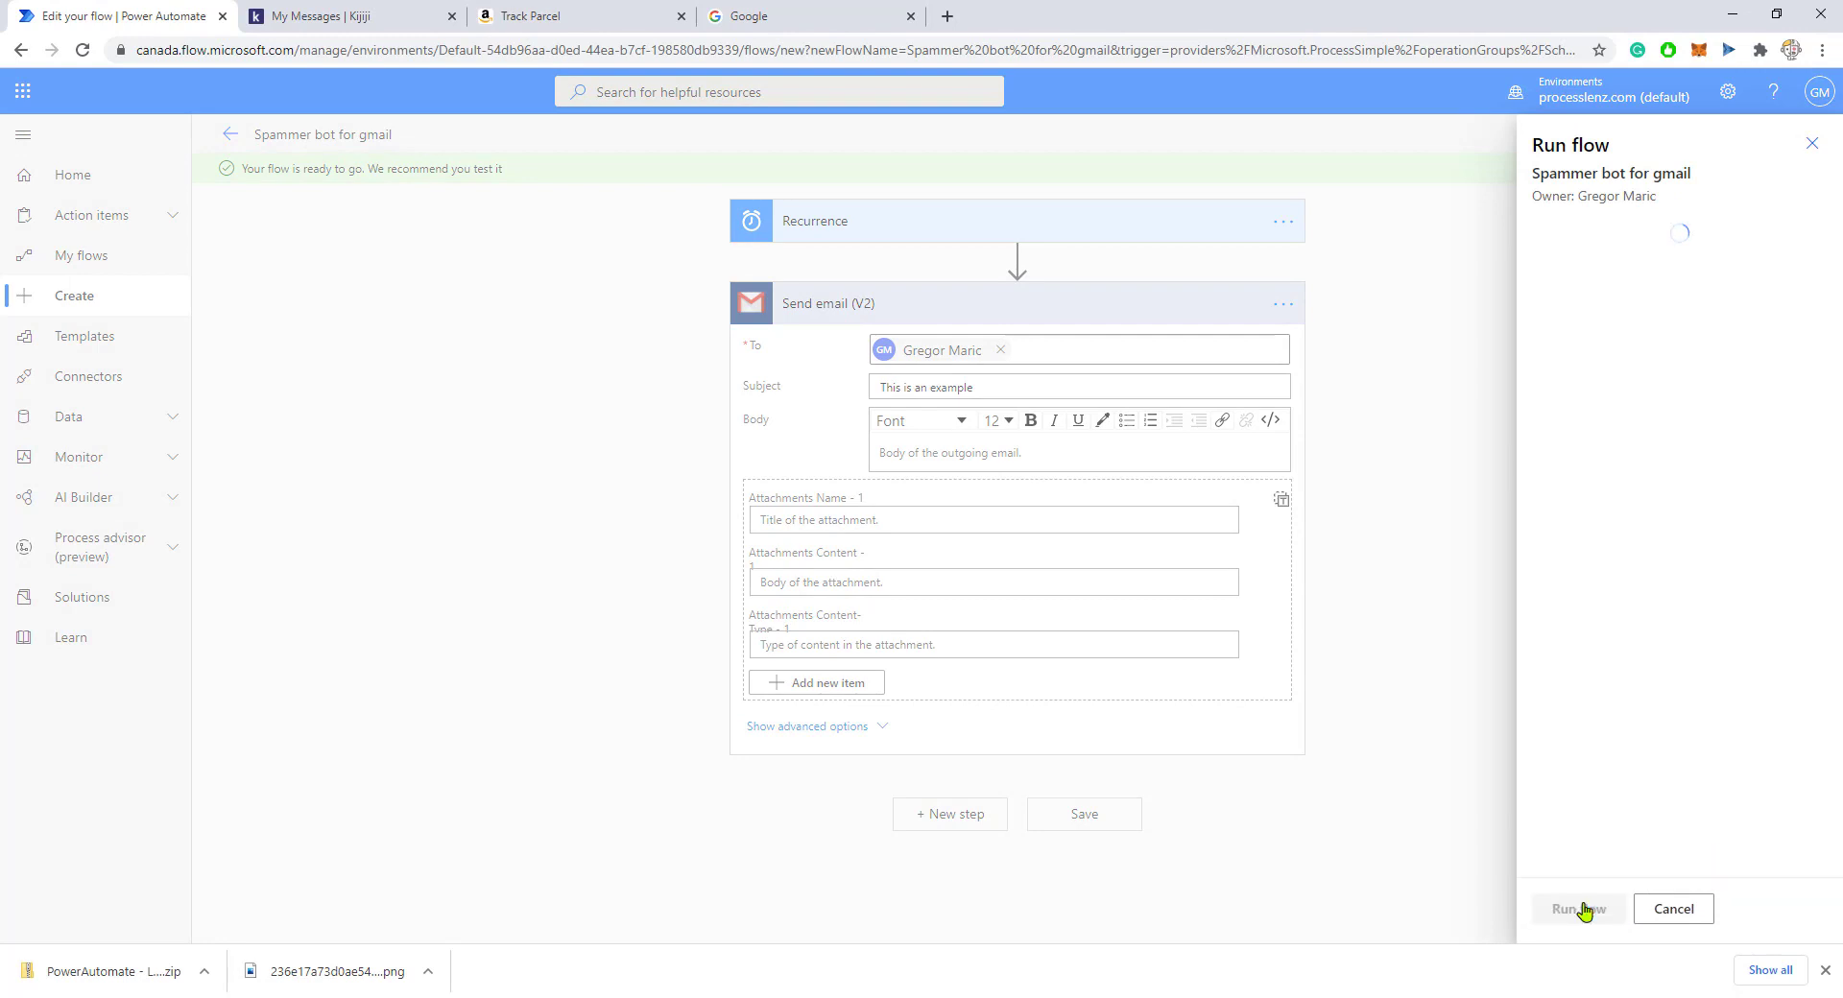
click(1584, 912)
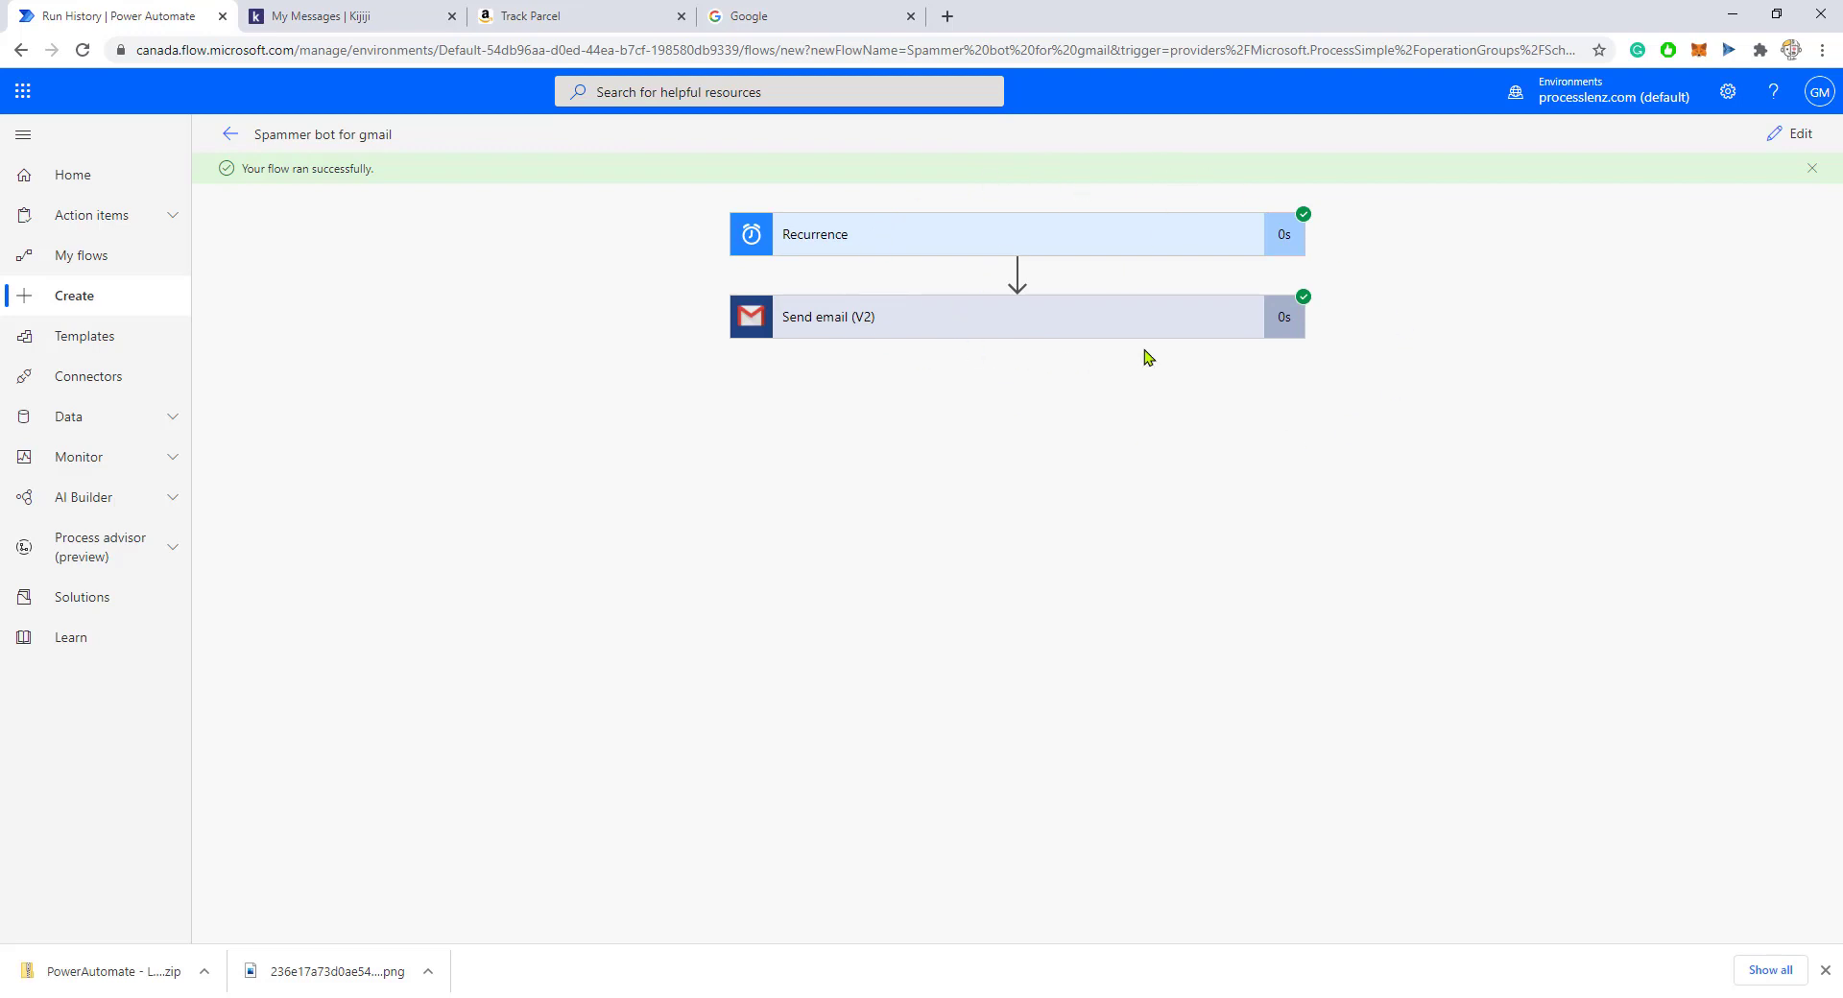
click(682, 16)
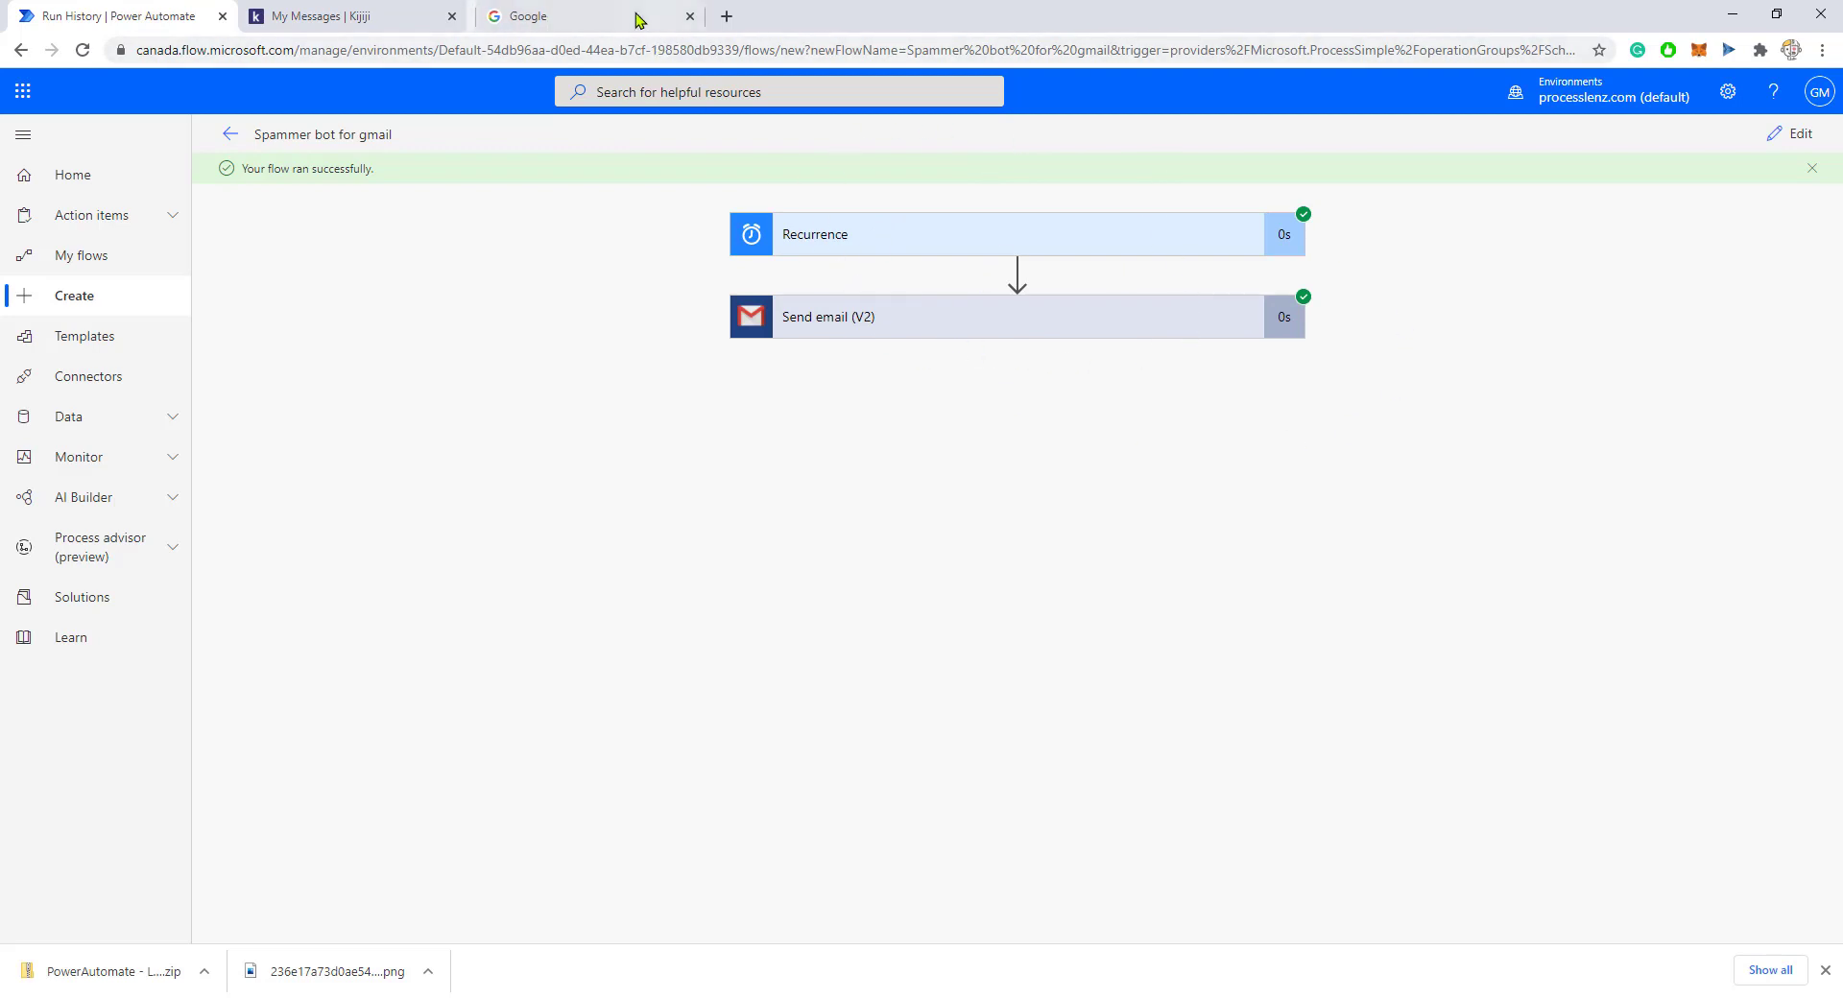
click(448, 16)
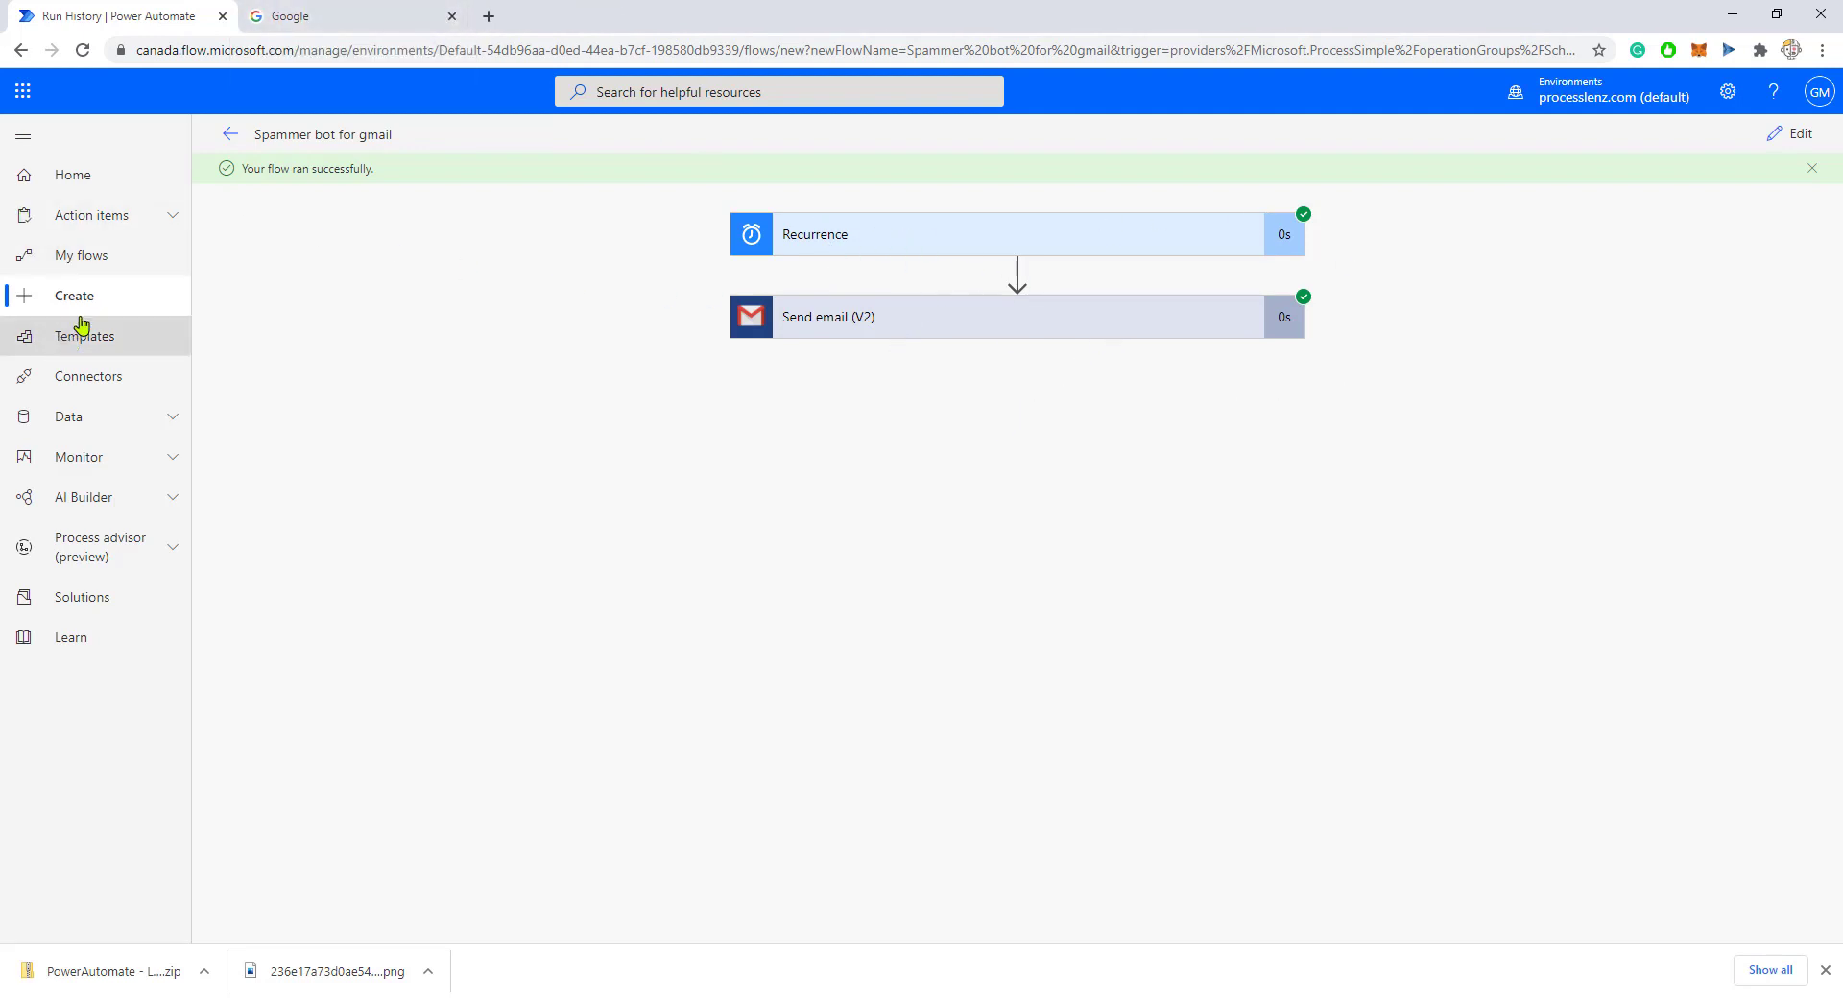
Open Spammer bot for gmail's details from My flows, then switch to the Google tab
click(104, 272)
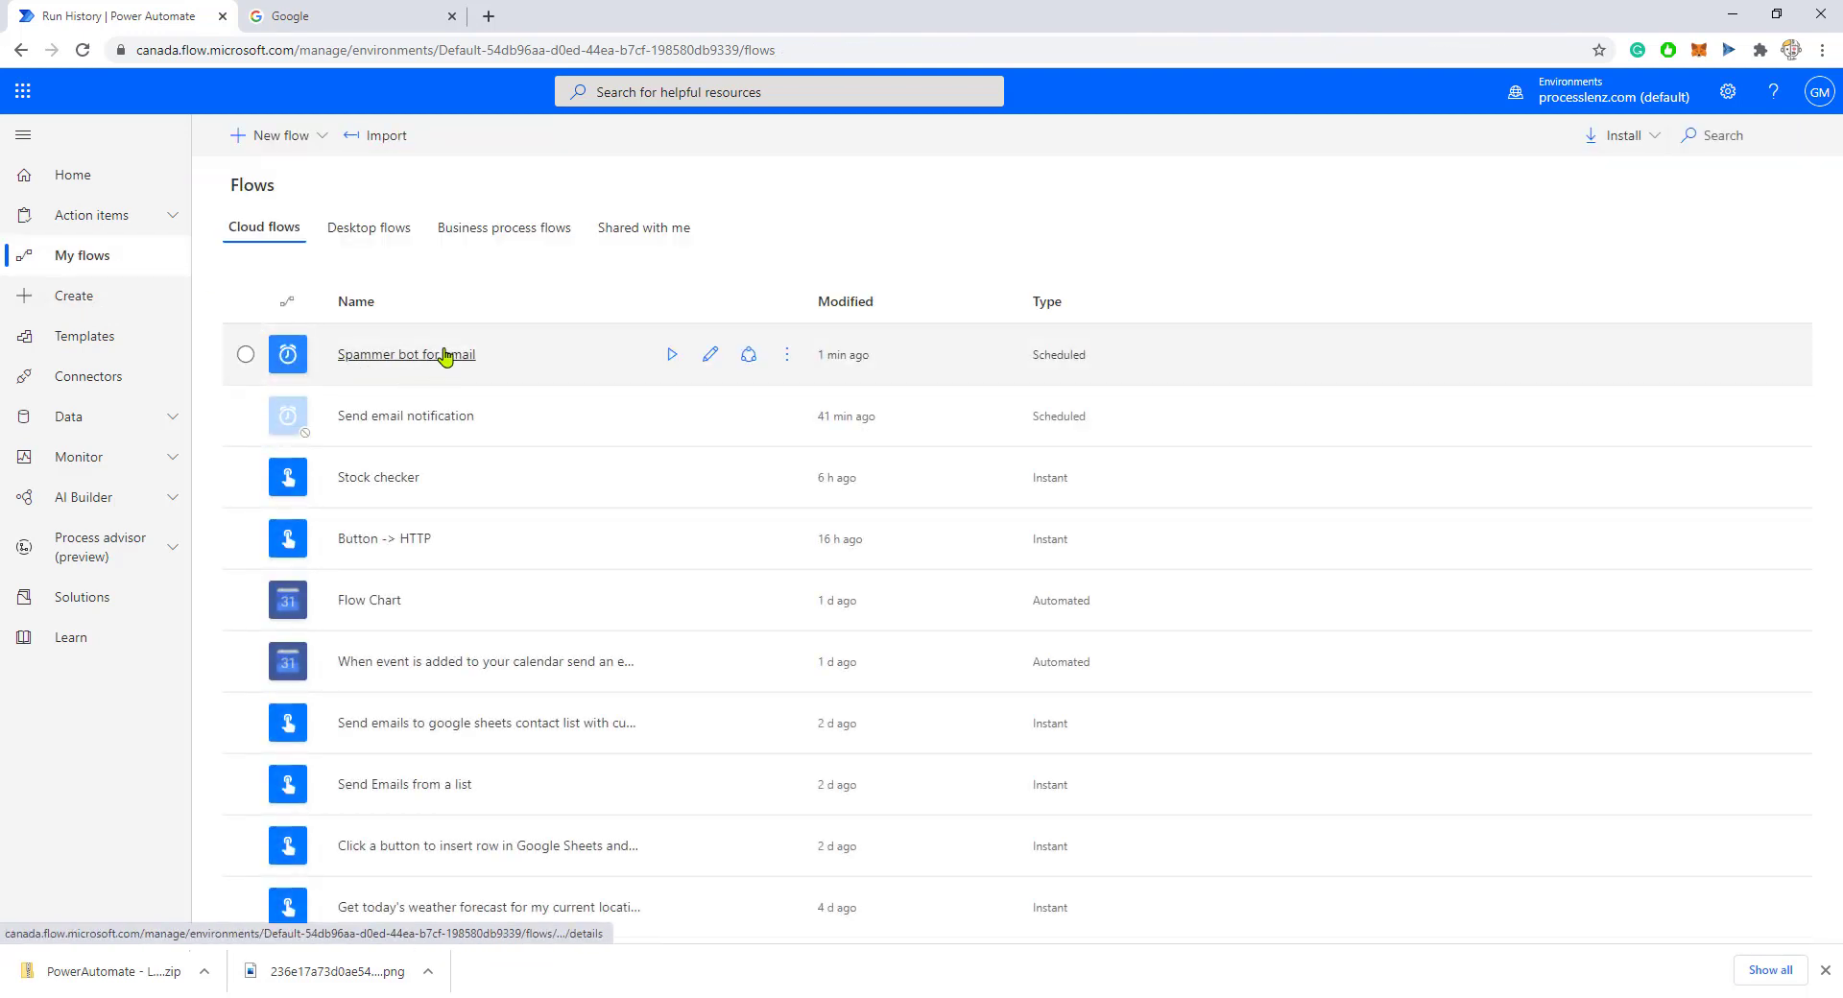
click(443, 359)
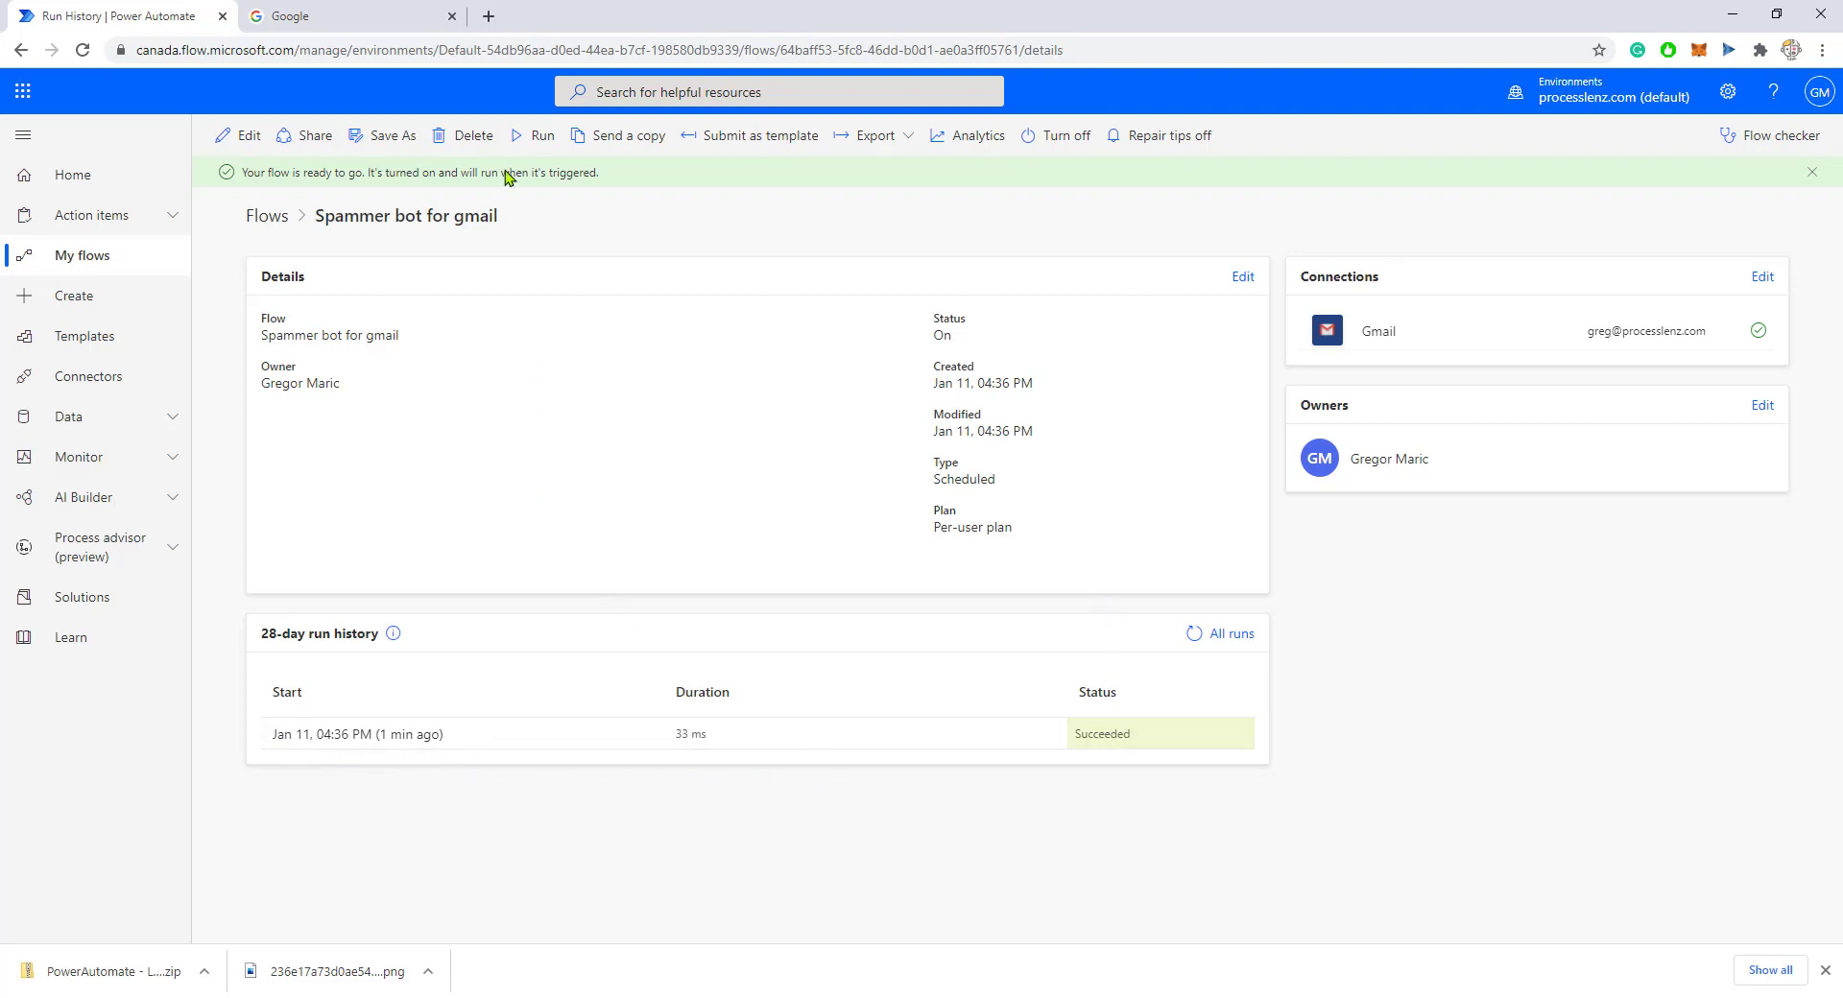
click(334, 16)
Go to gmail.com and reload the inbox to find the two 'This is an example' emails
click(345, 52)
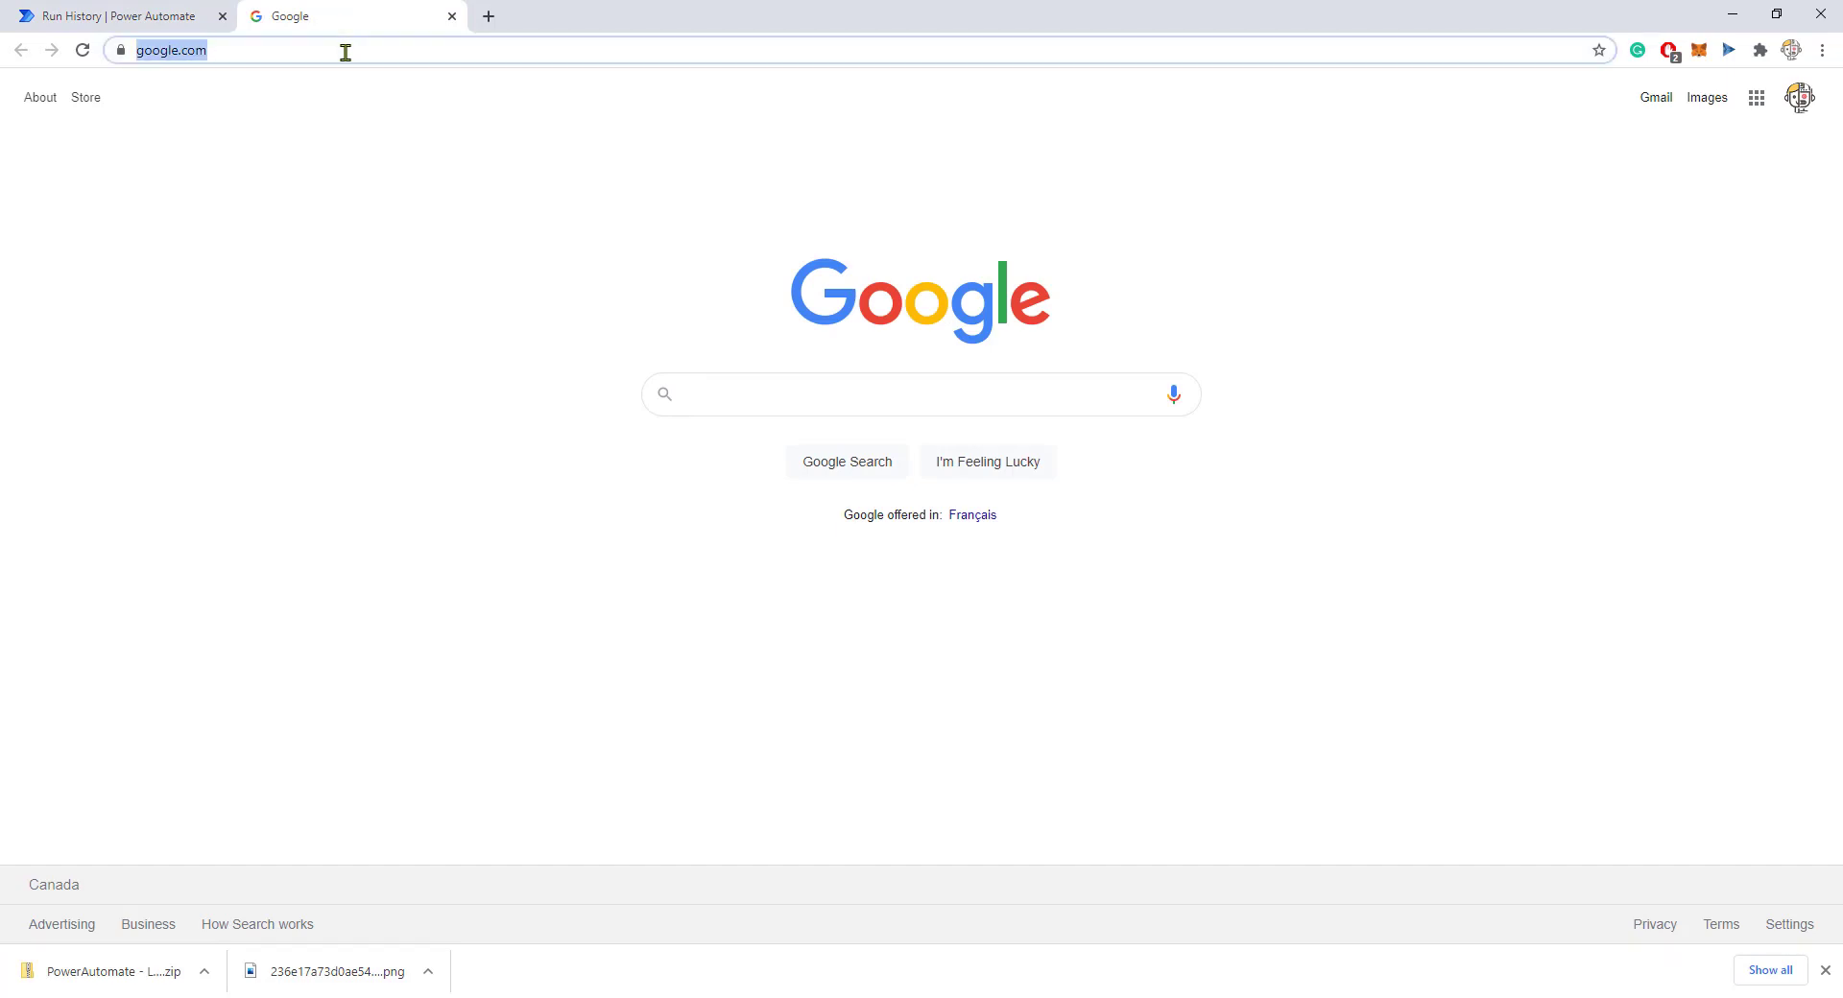
text(gma)
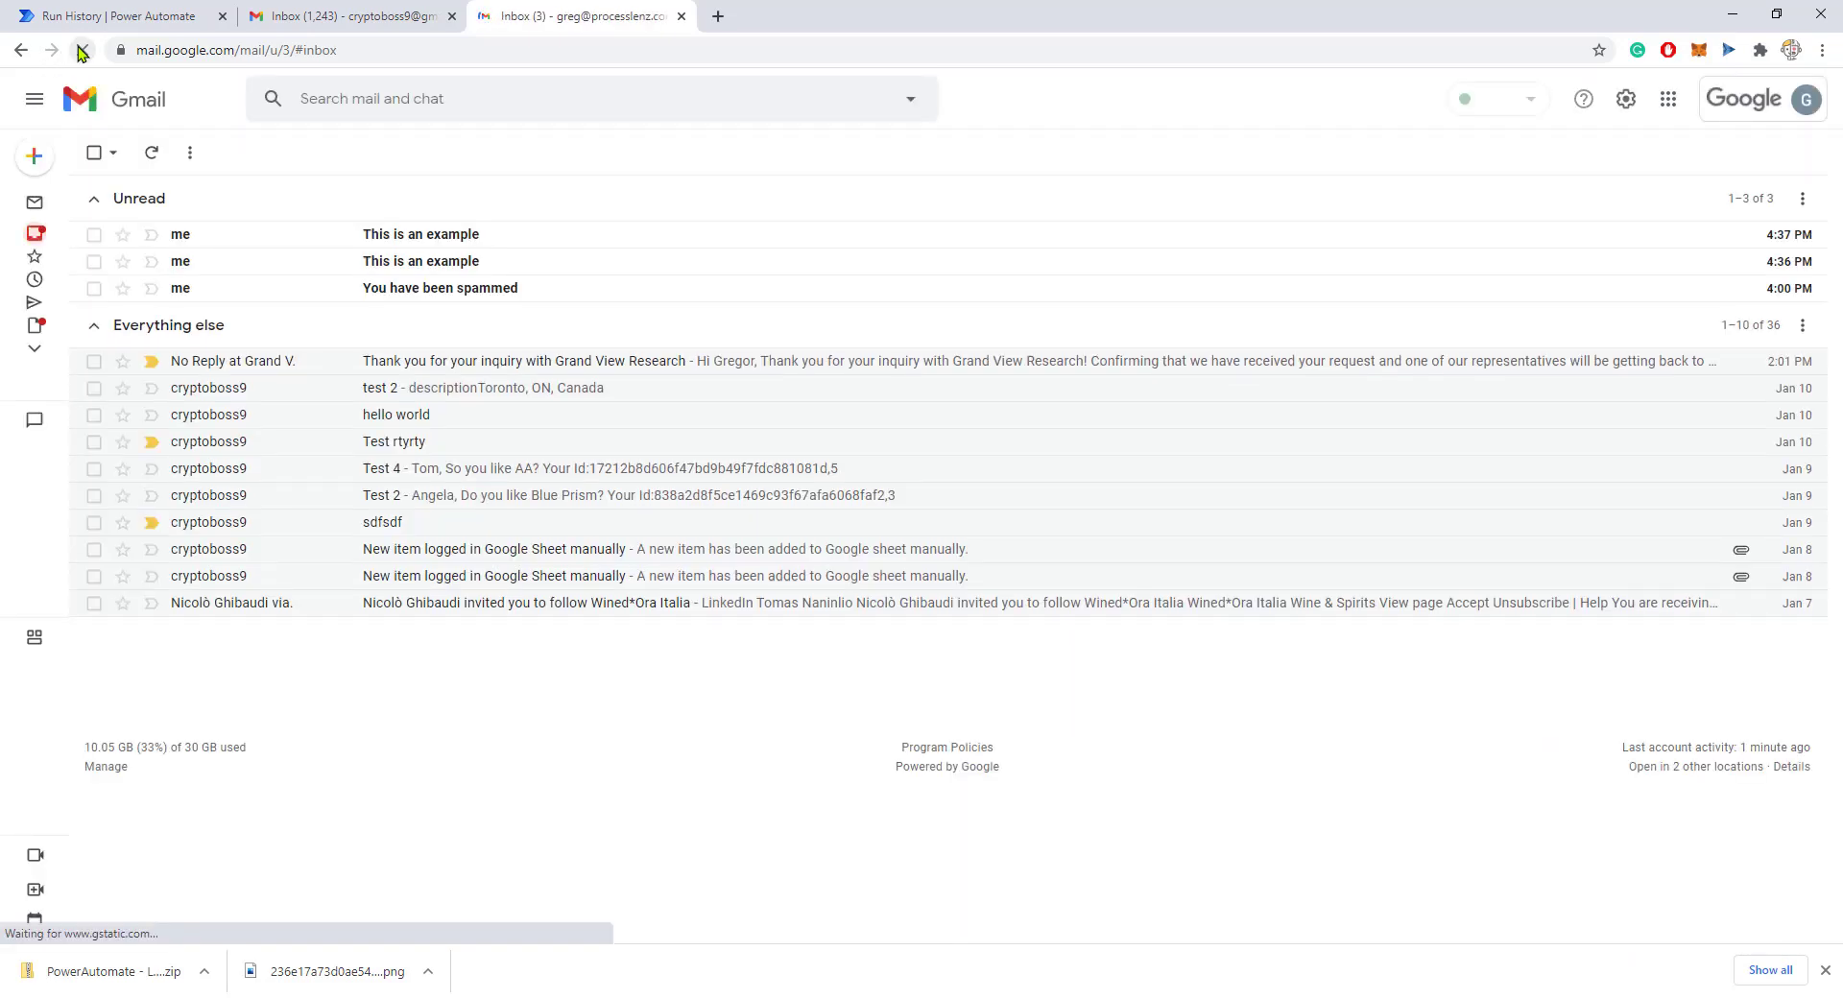
click(83, 50)
Back on the flow's details page, switch Spammer bot for gmail to Off
click(109, 9)
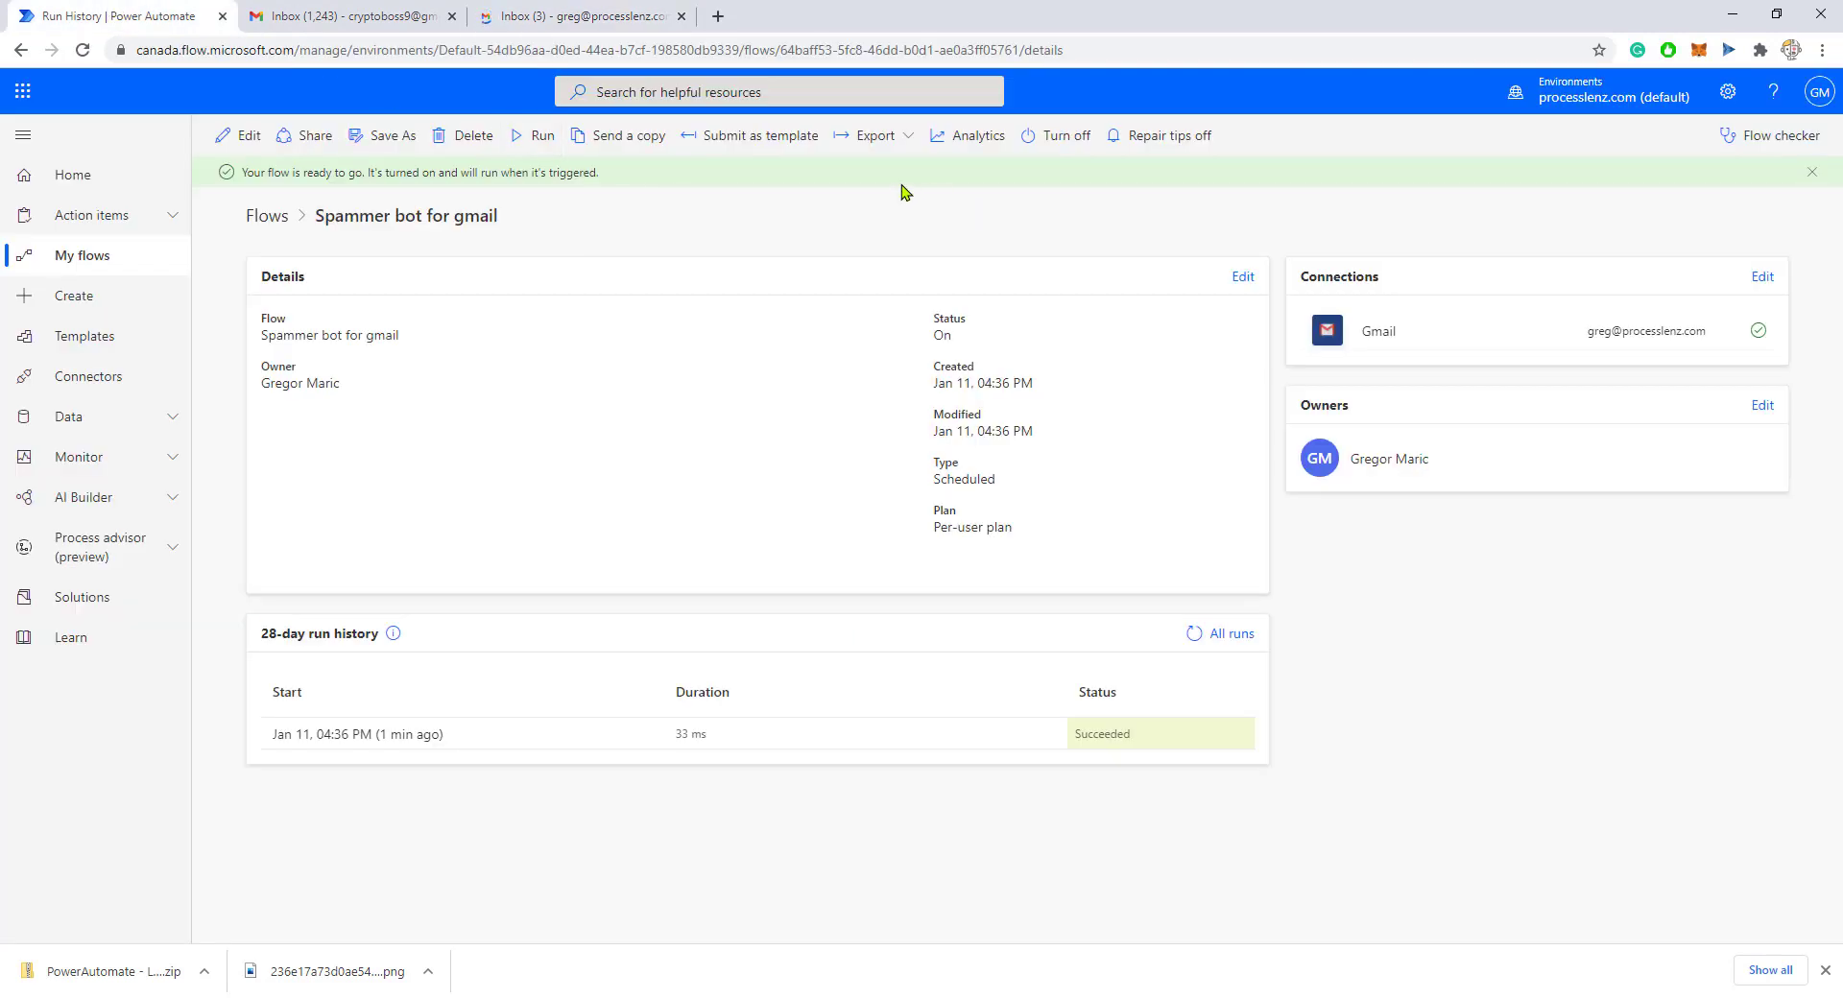
click(1081, 153)
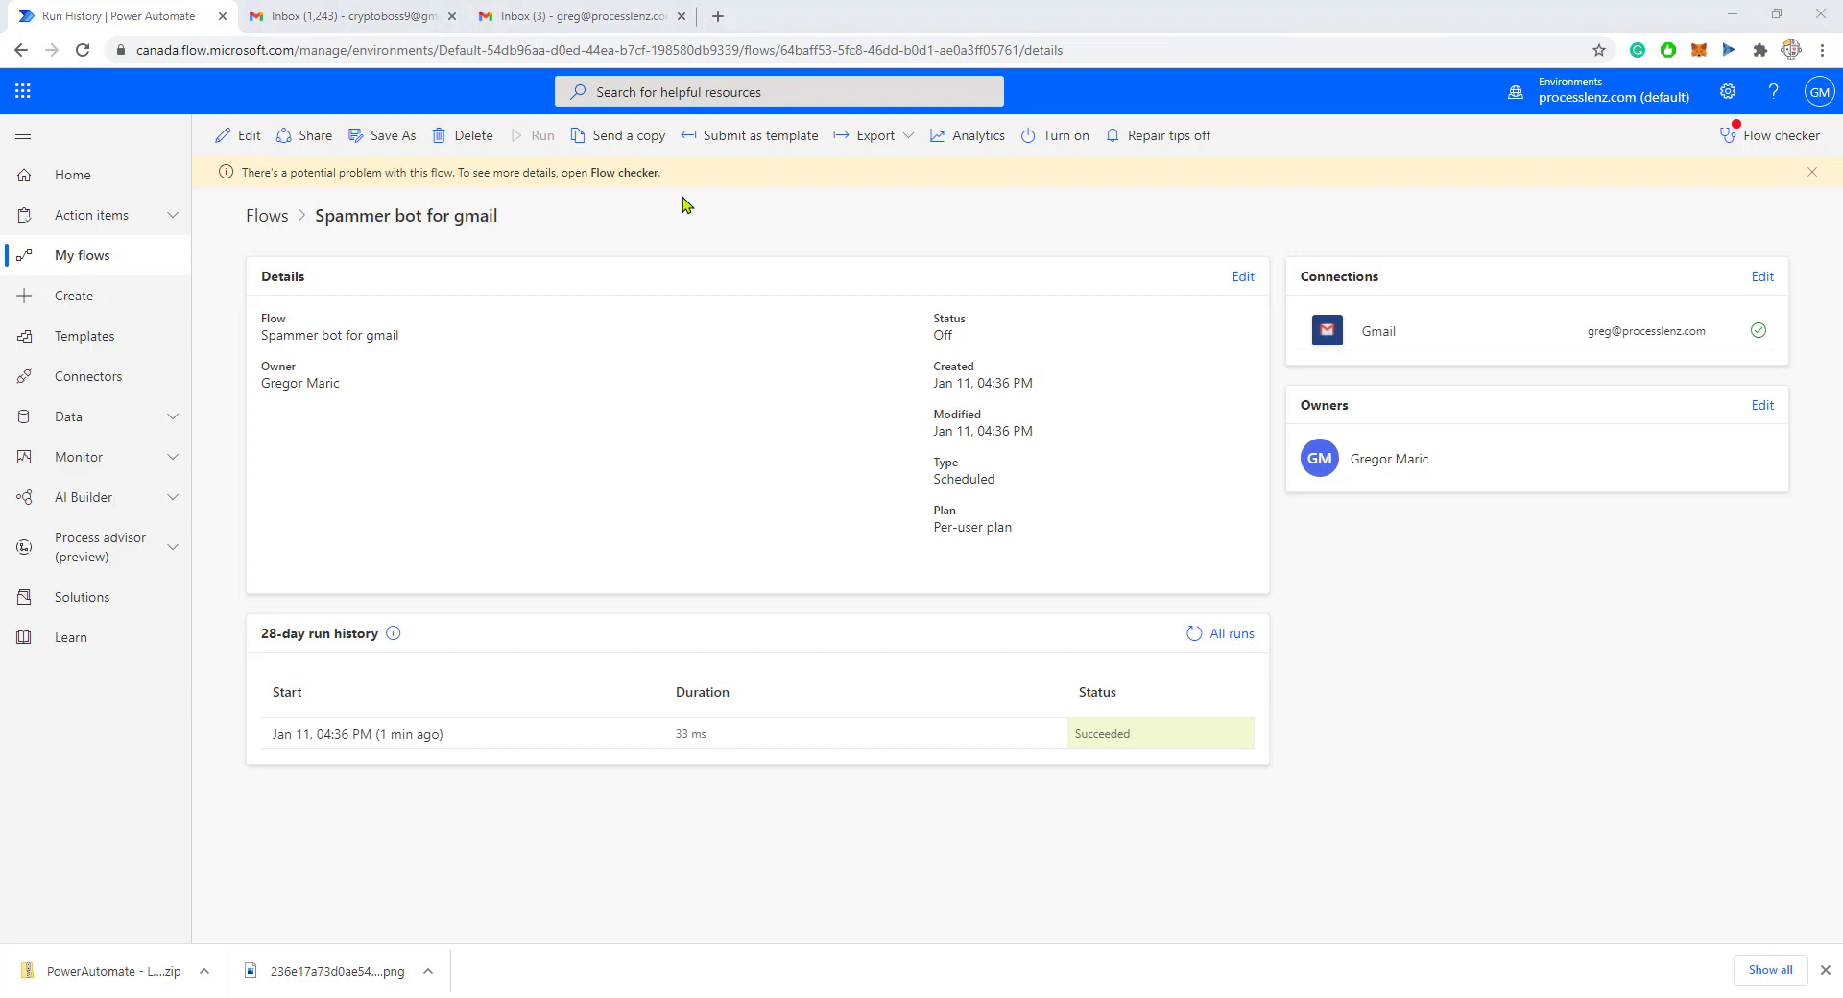
click(50, 273)
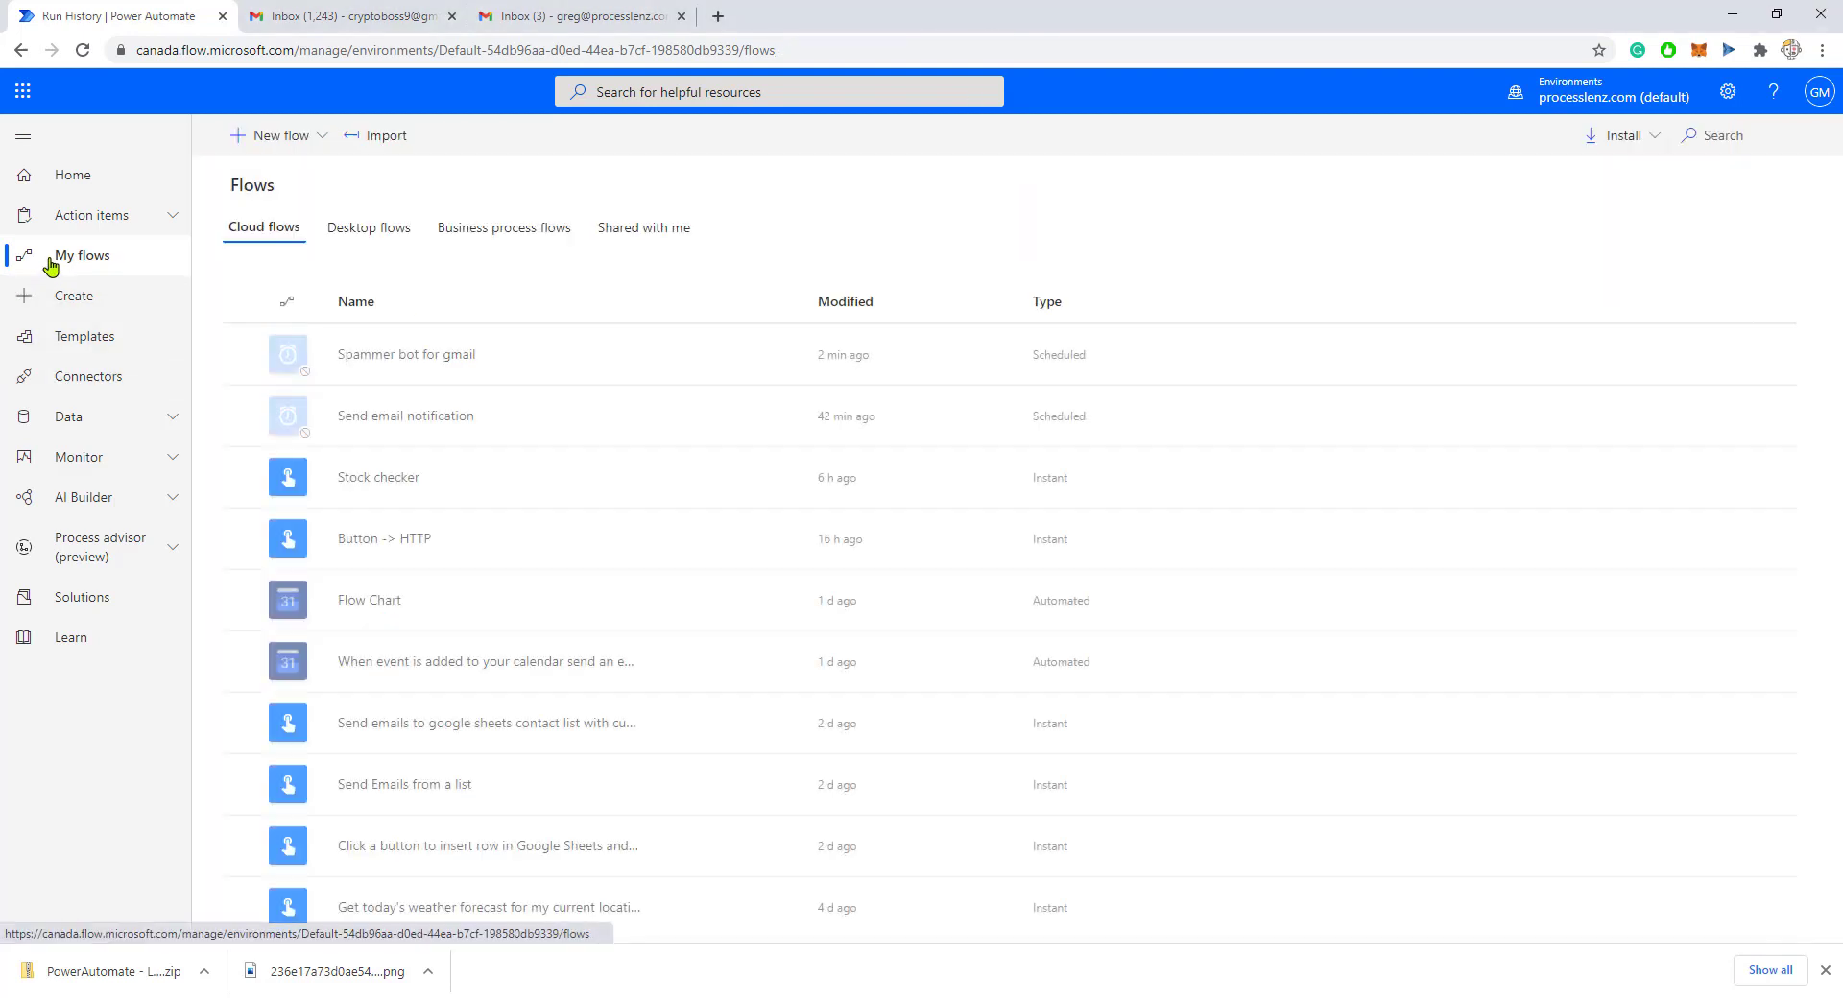